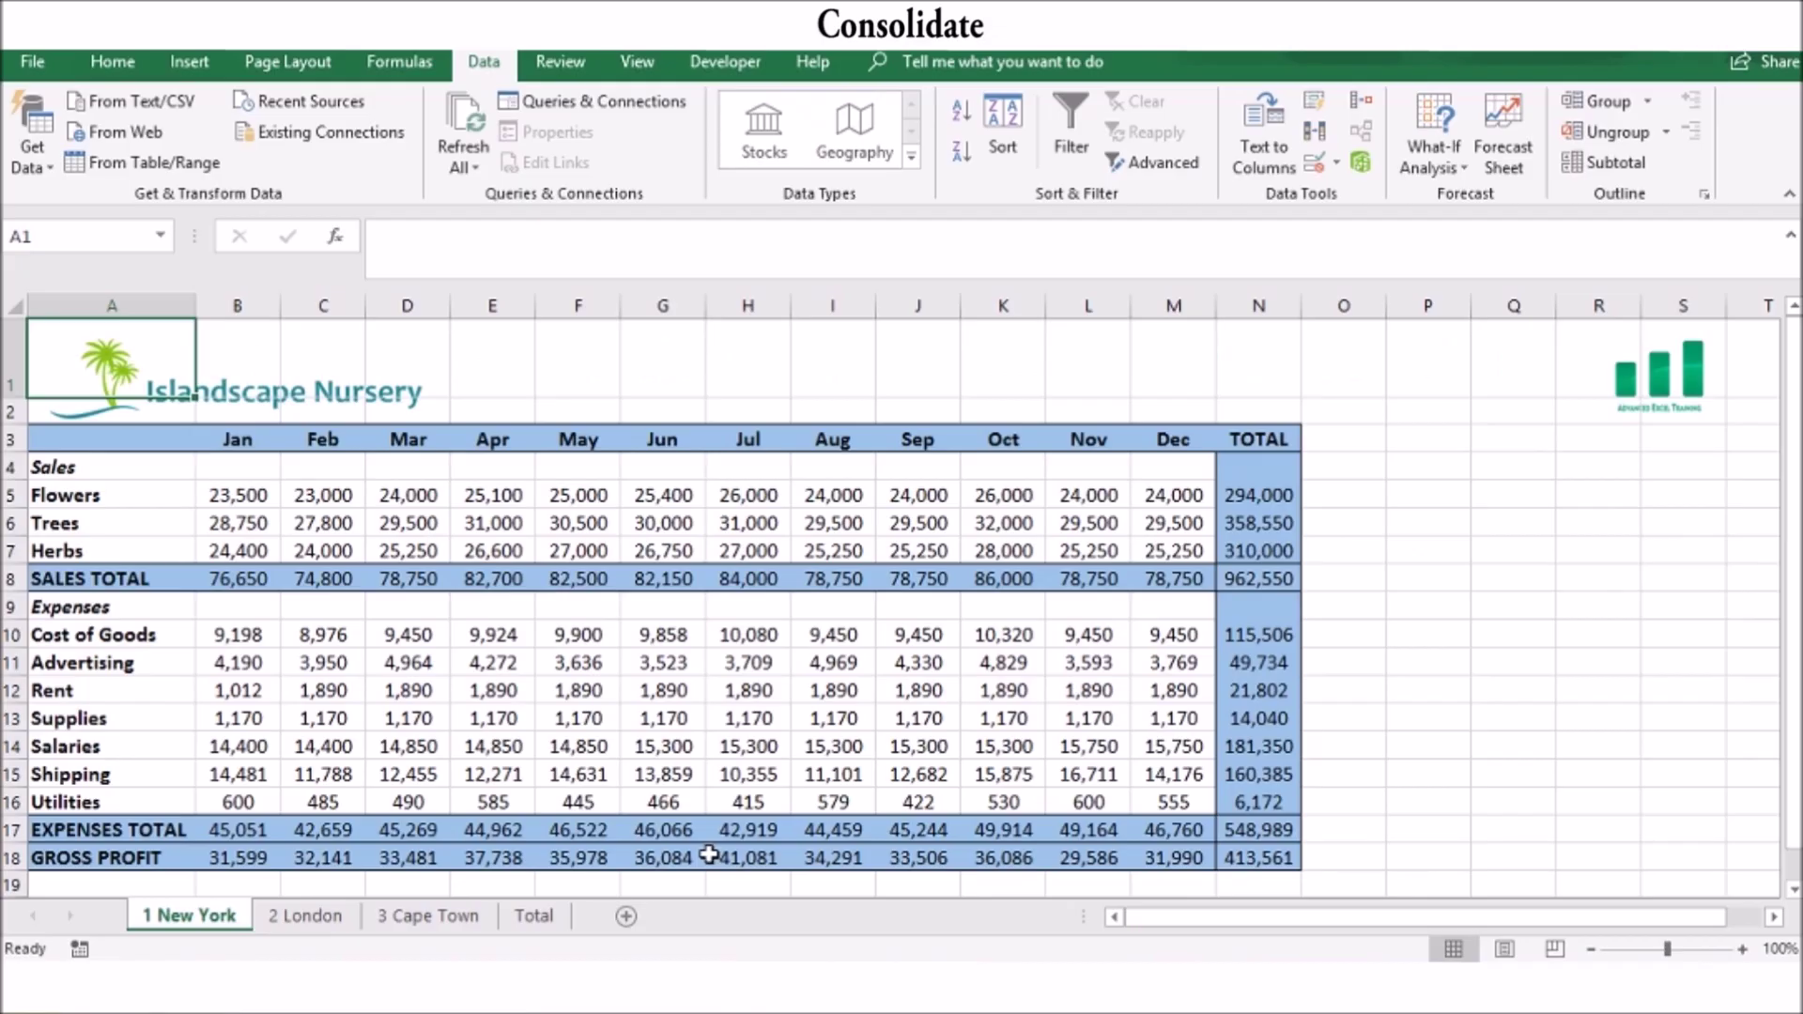
# Review the 2 London, 3 Cape Town and 1 New York sheets, then the consolidated Total sheet.
pyautogui.click(329, 923)
pyautogui.click(413, 926)
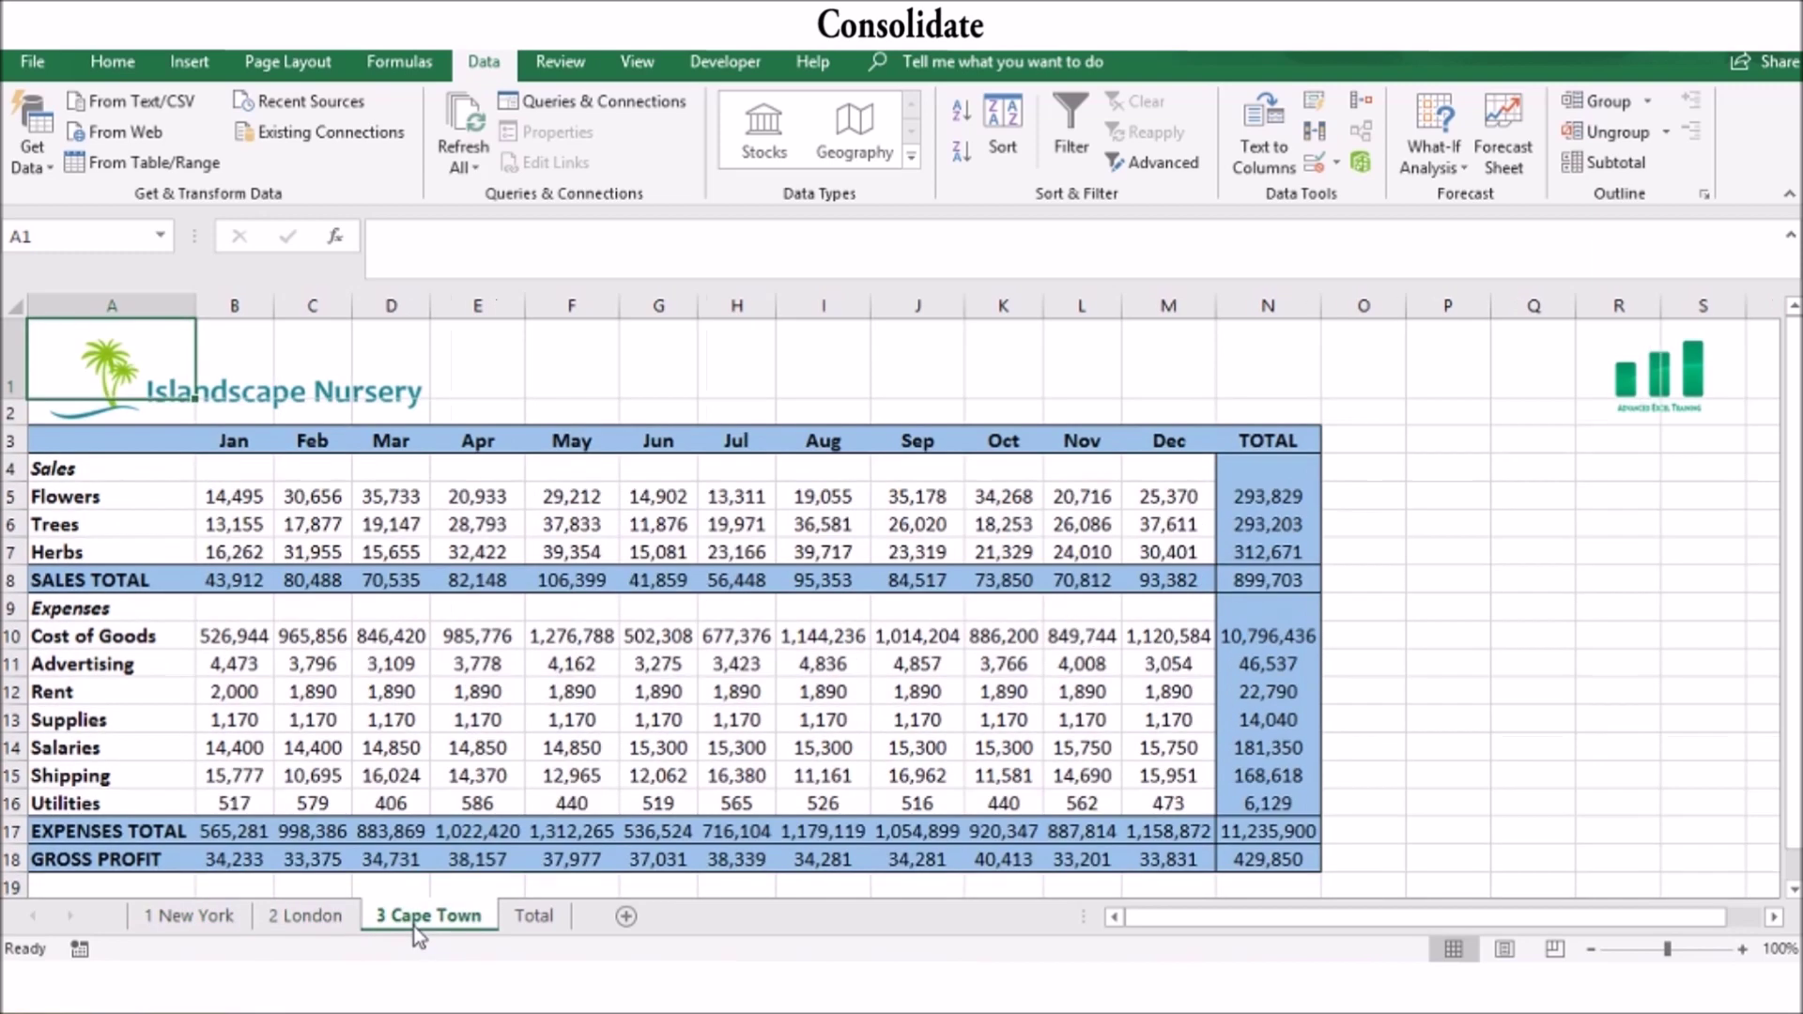
pyautogui.click(302, 923)
pyautogui.click(230, 922)
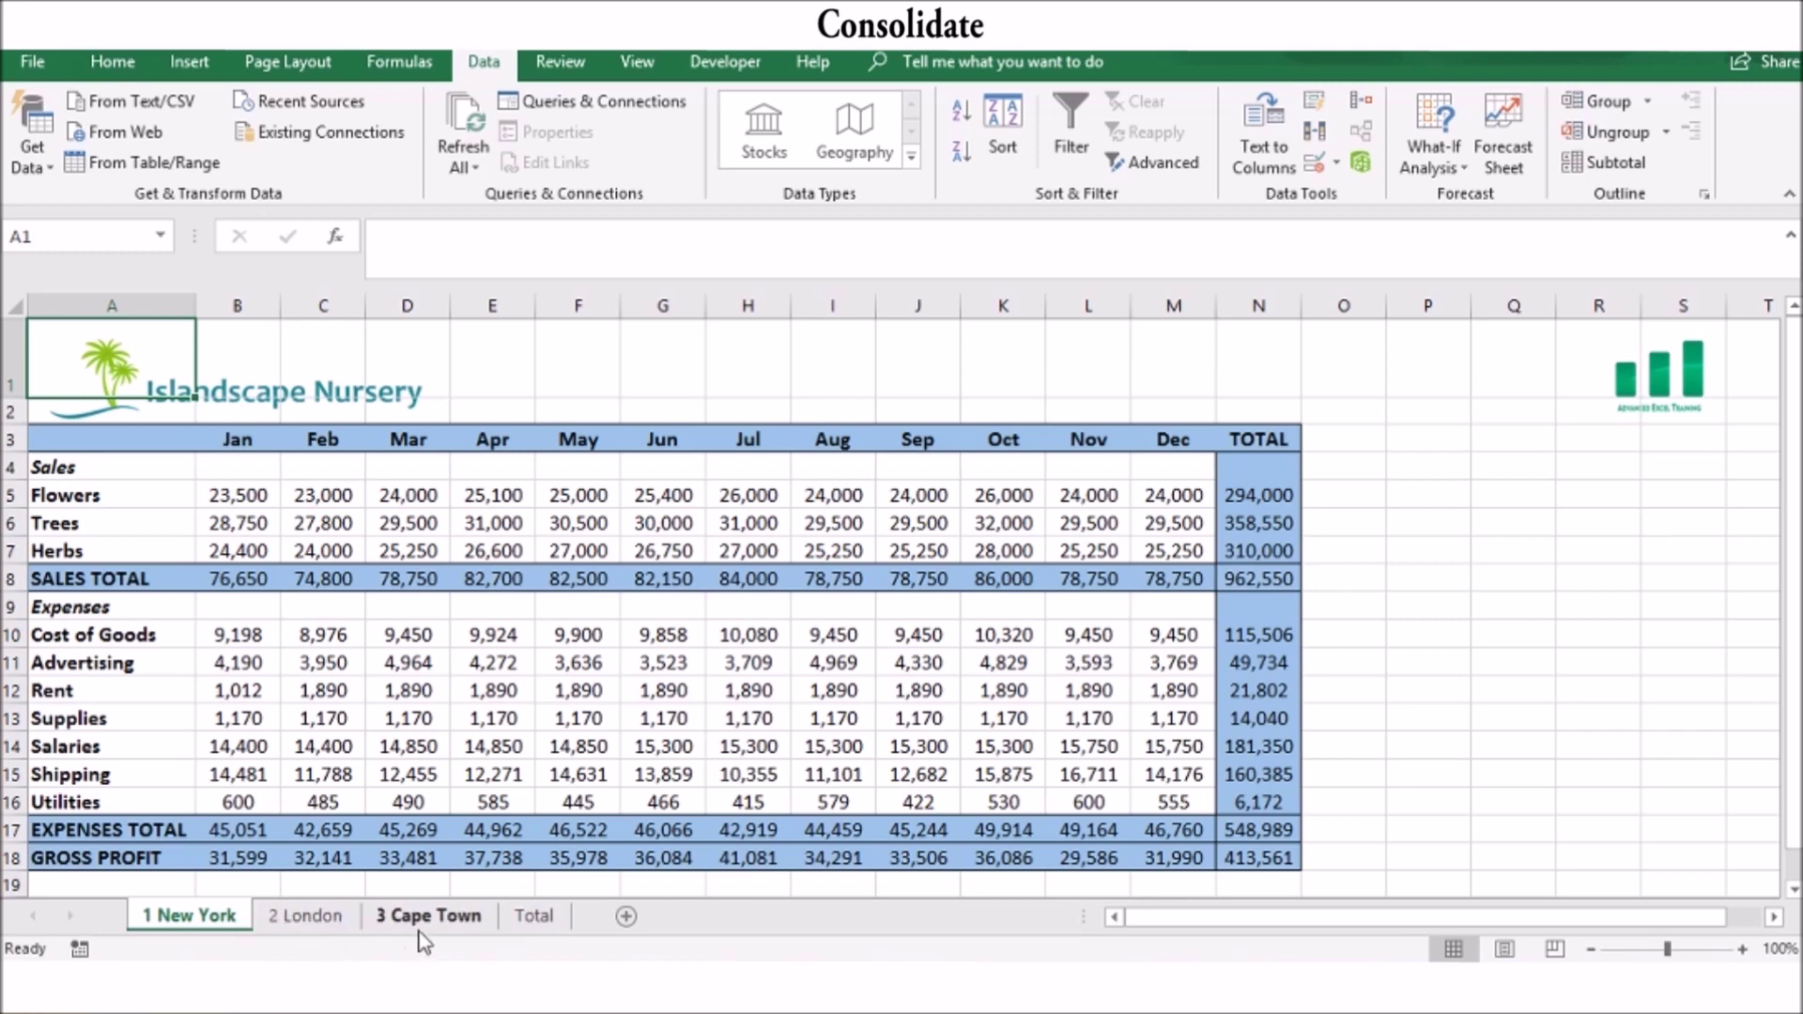
pyautogui.click(554, 909)
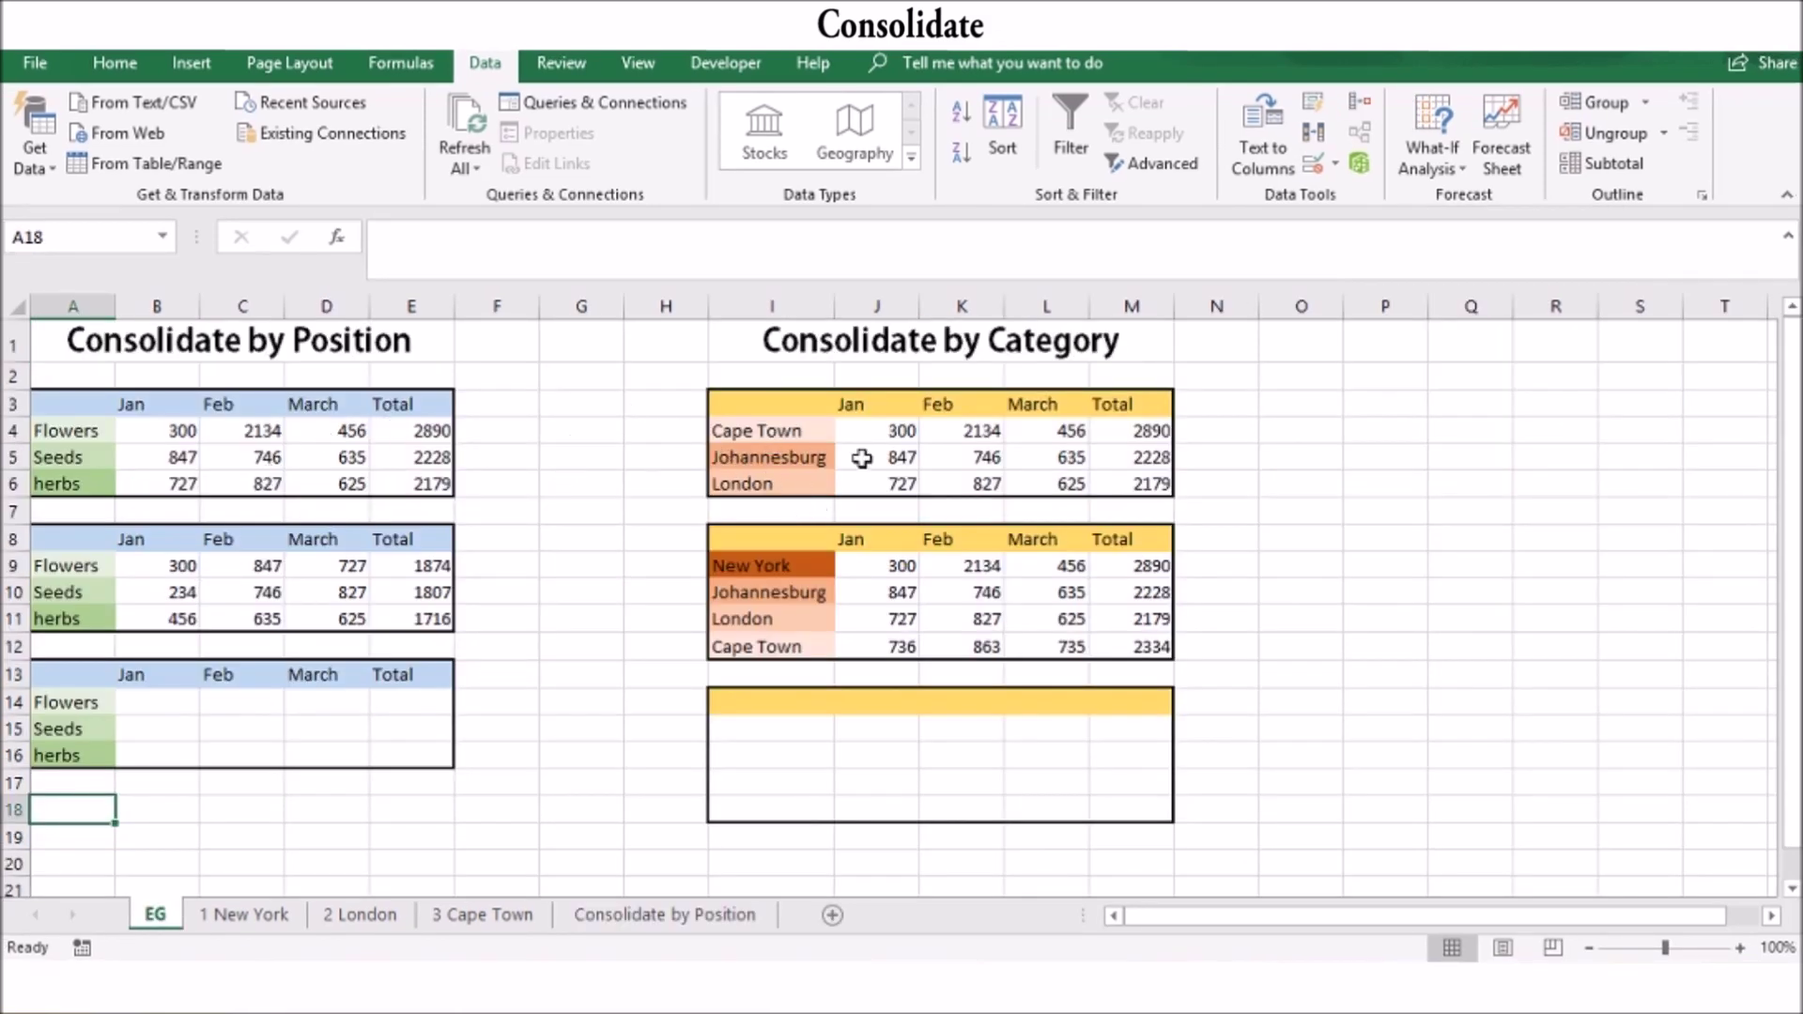
pyautogui.click(352, 346)
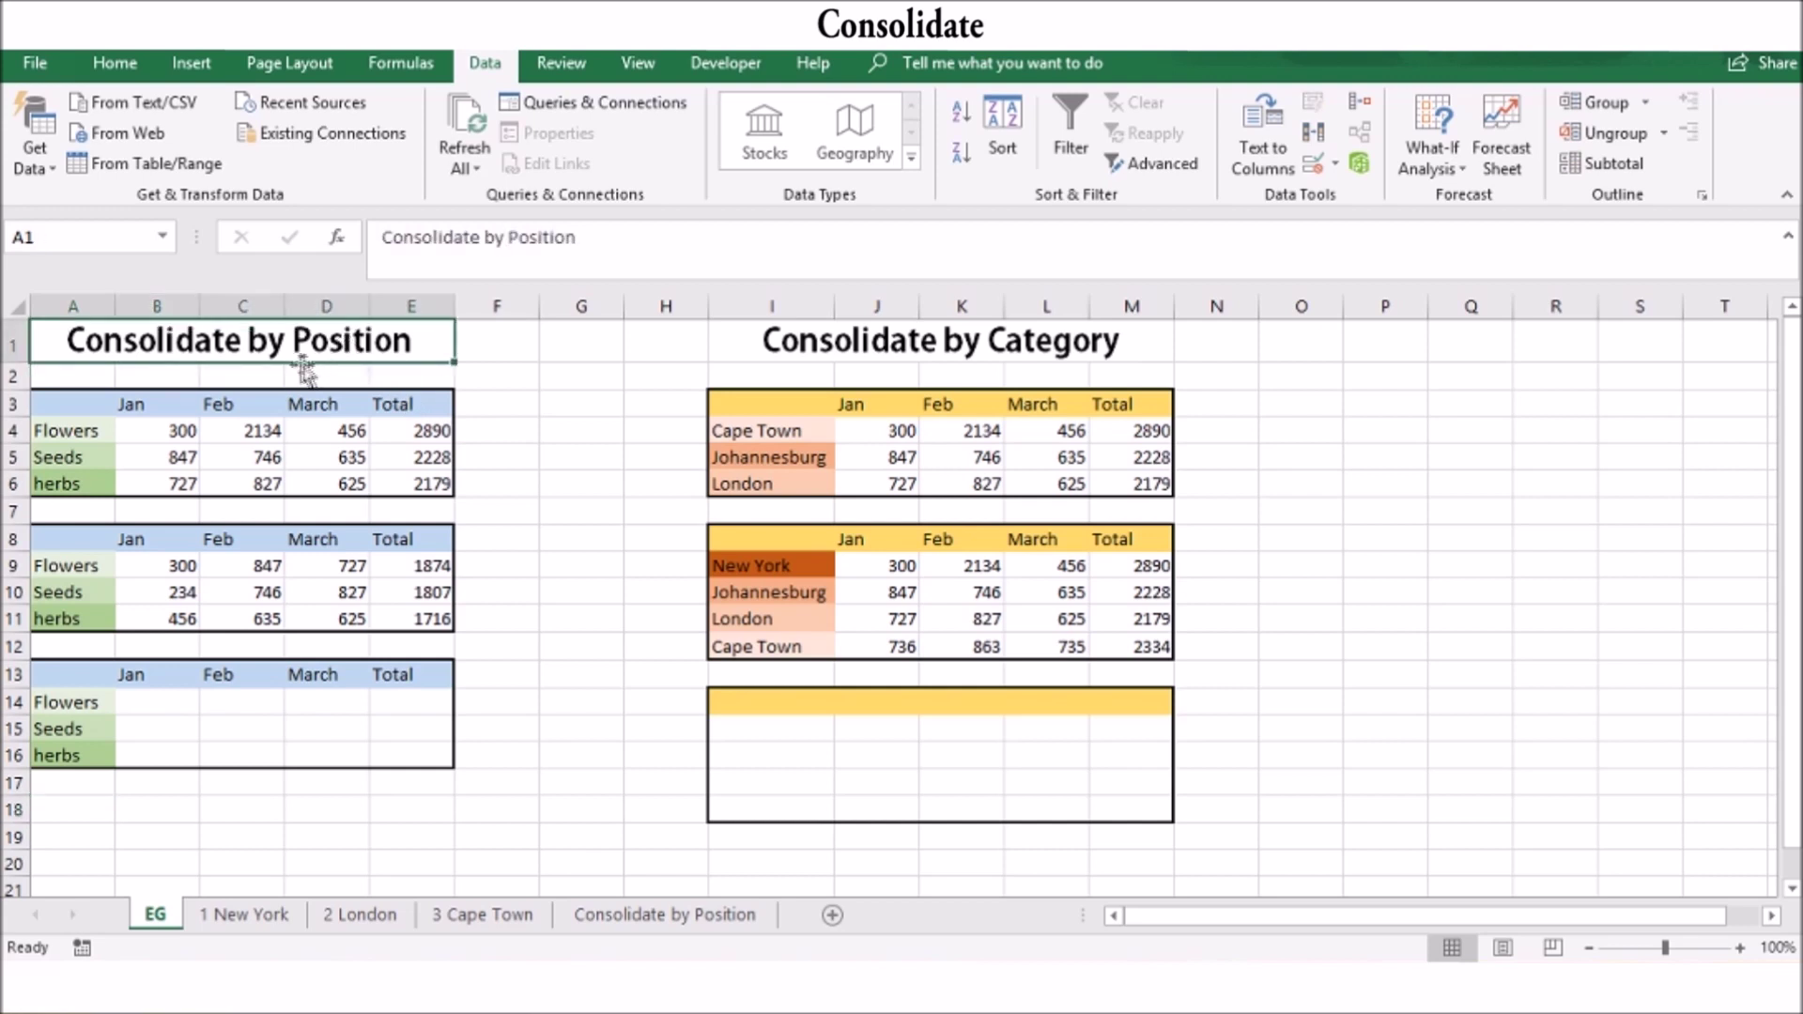
pyautogui.click(745, 347)
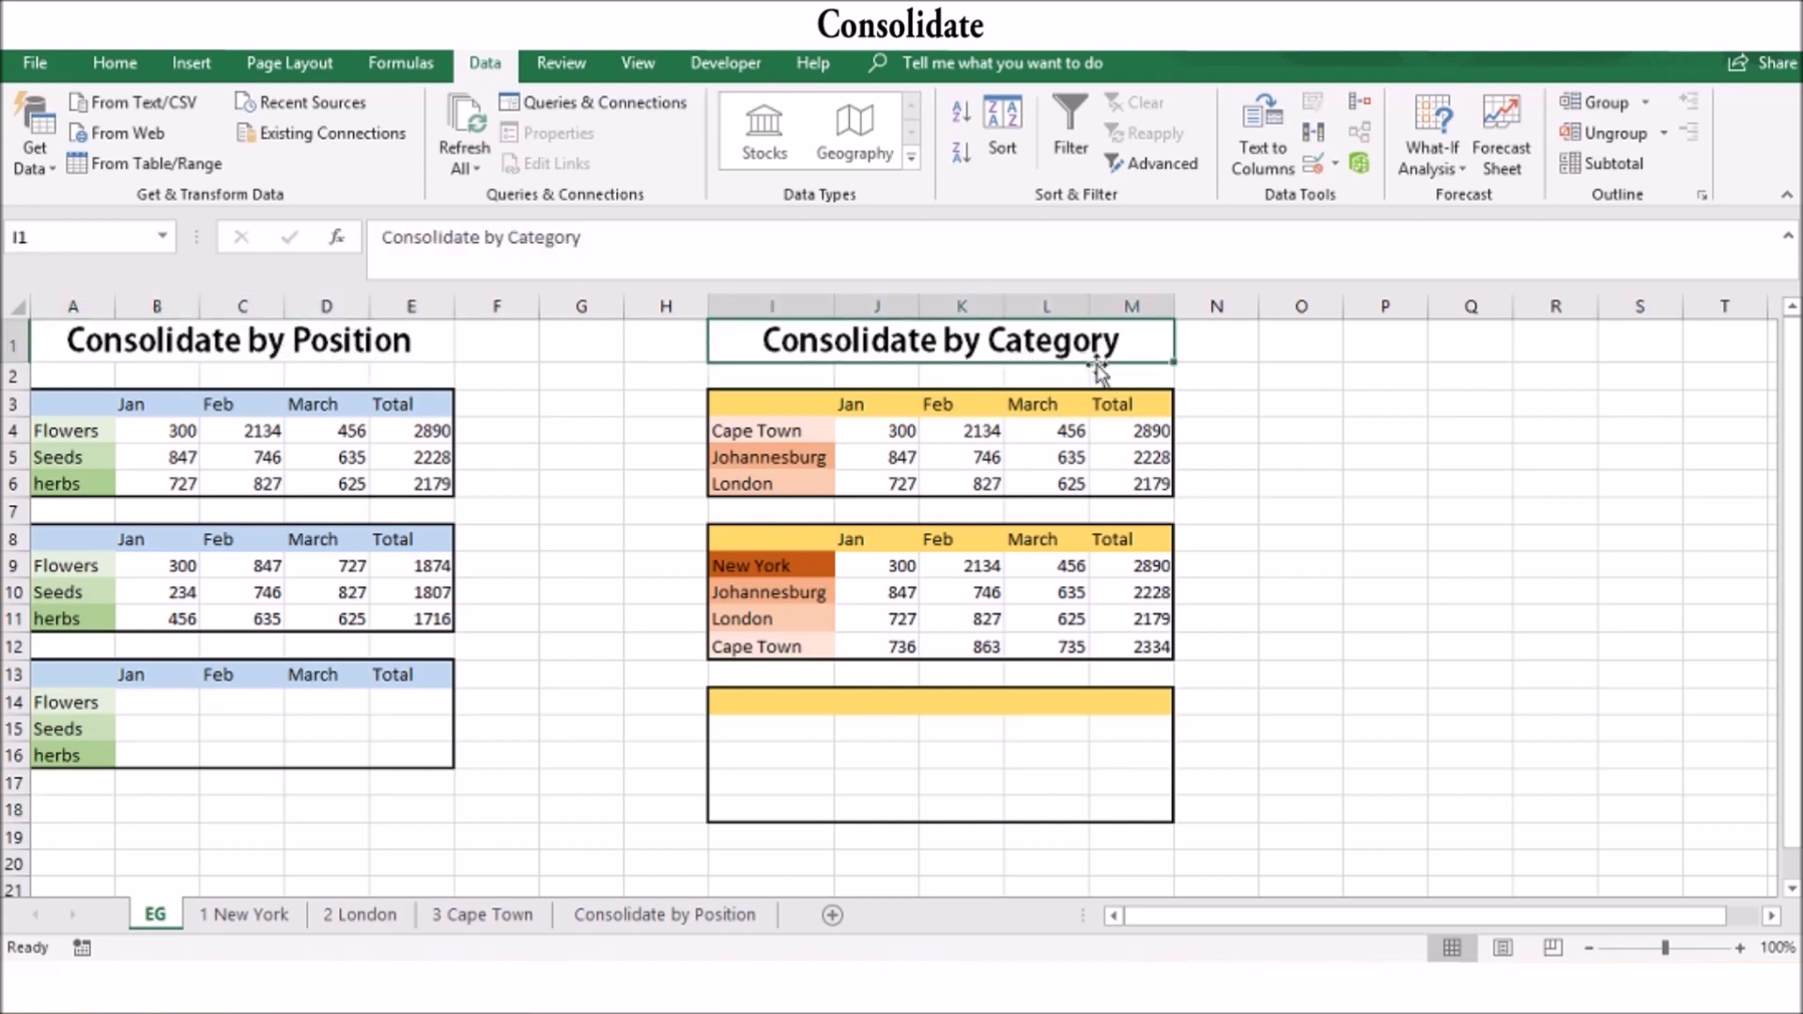
pyautogui.moveTo(1098, 371); pyautogui.dragTo(409, 486)
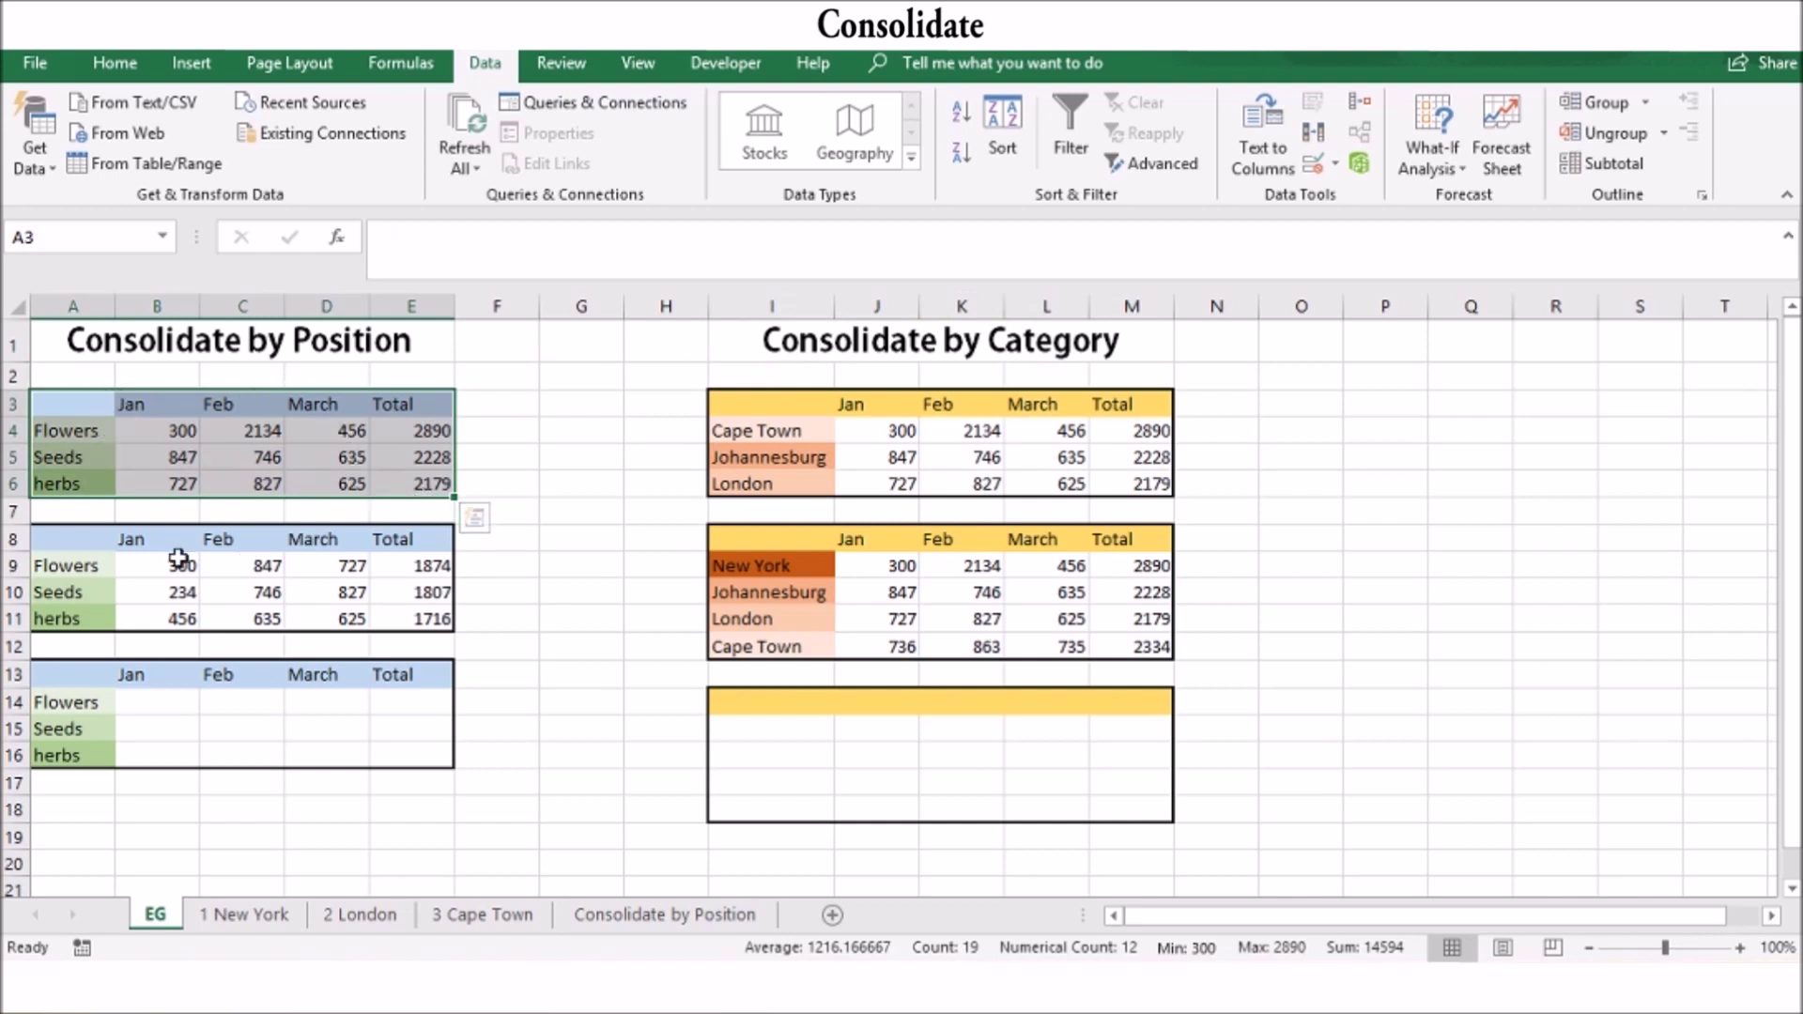
pyautogui.moveTo(49, 534); pyautogui.dragTo(402, 618)
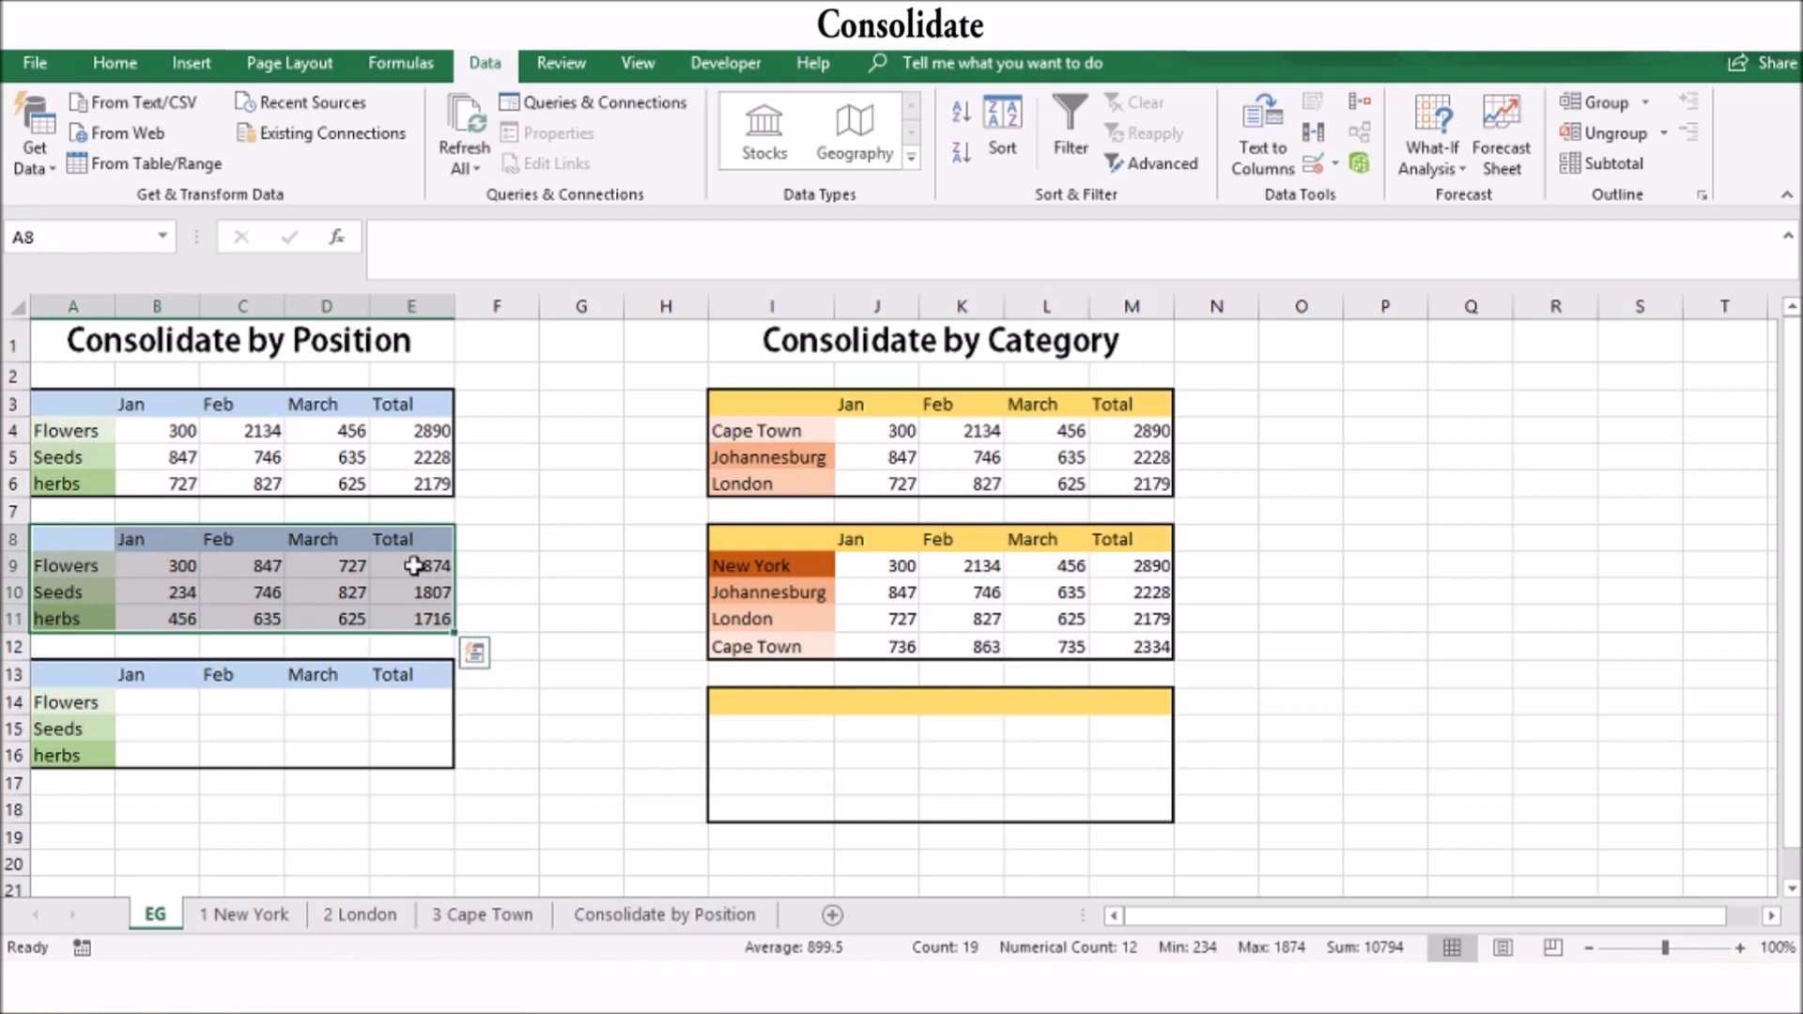
pyautogui.click(738, 451)
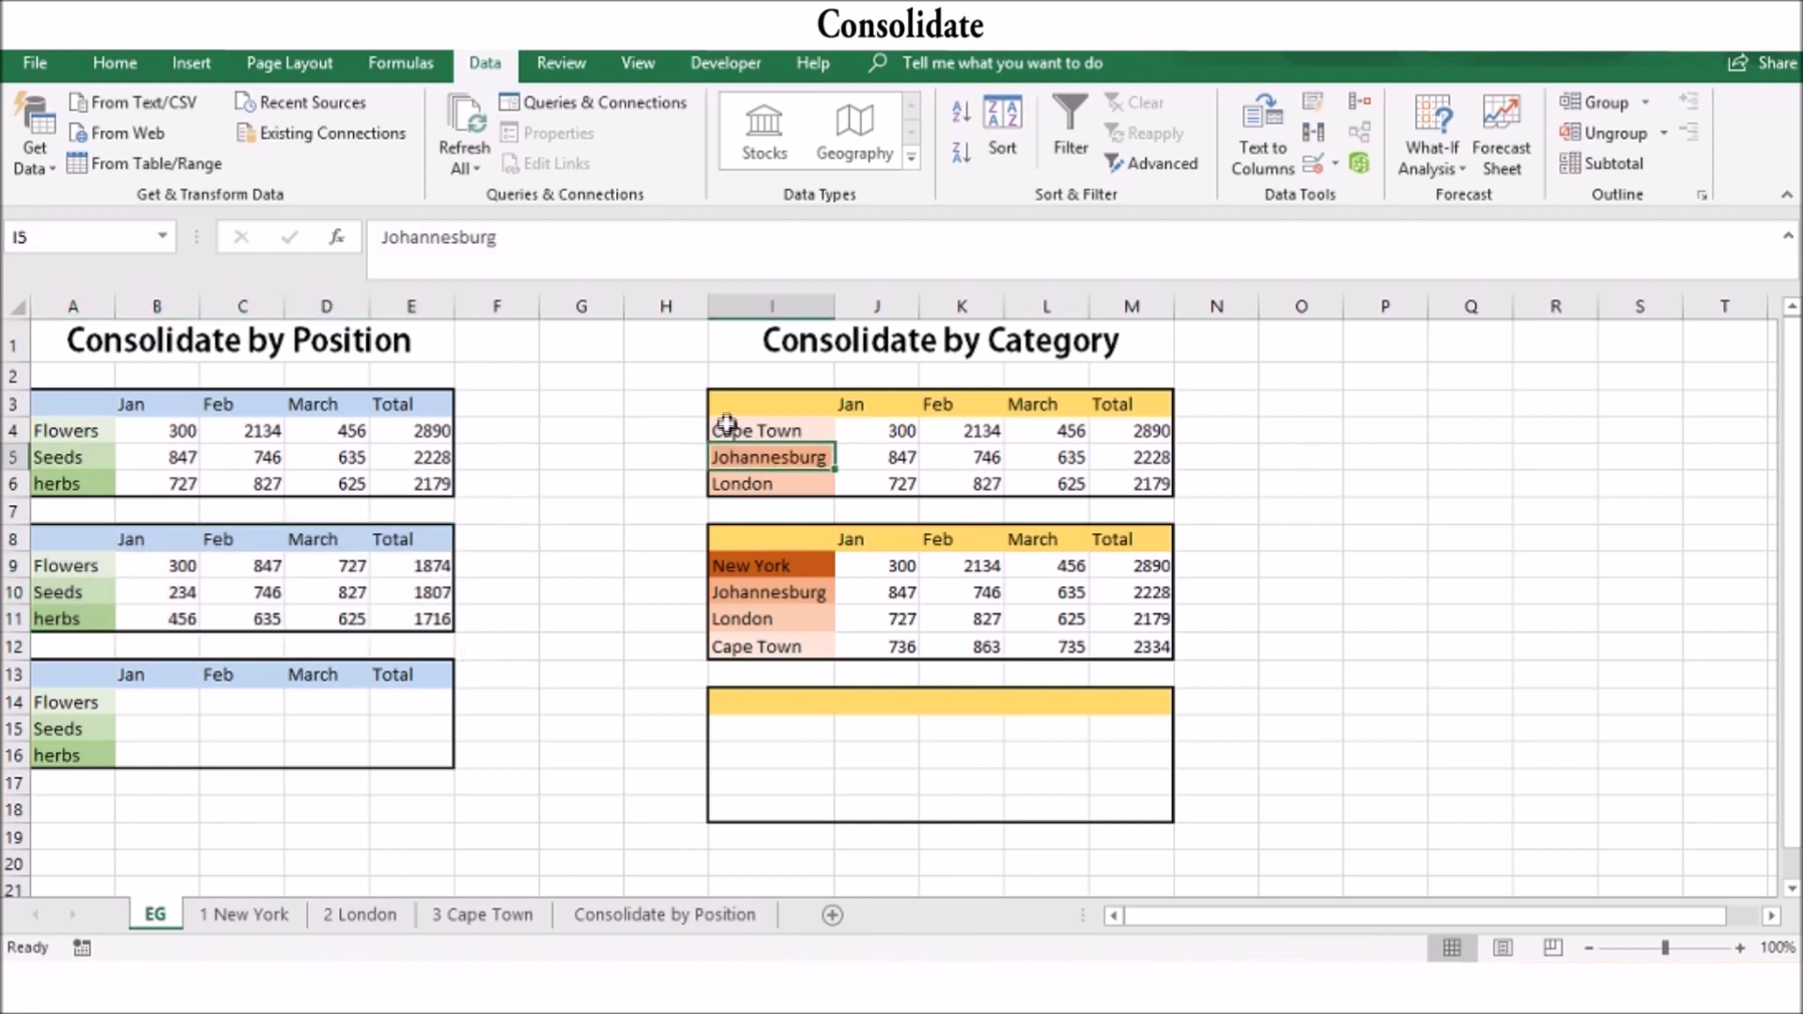
pyautogui.moveTo(728, 404); pyautogui.dragTo(812, 479)
pyautogui.moveTo(796, 543); pyautogui.dragTo(792, 648)
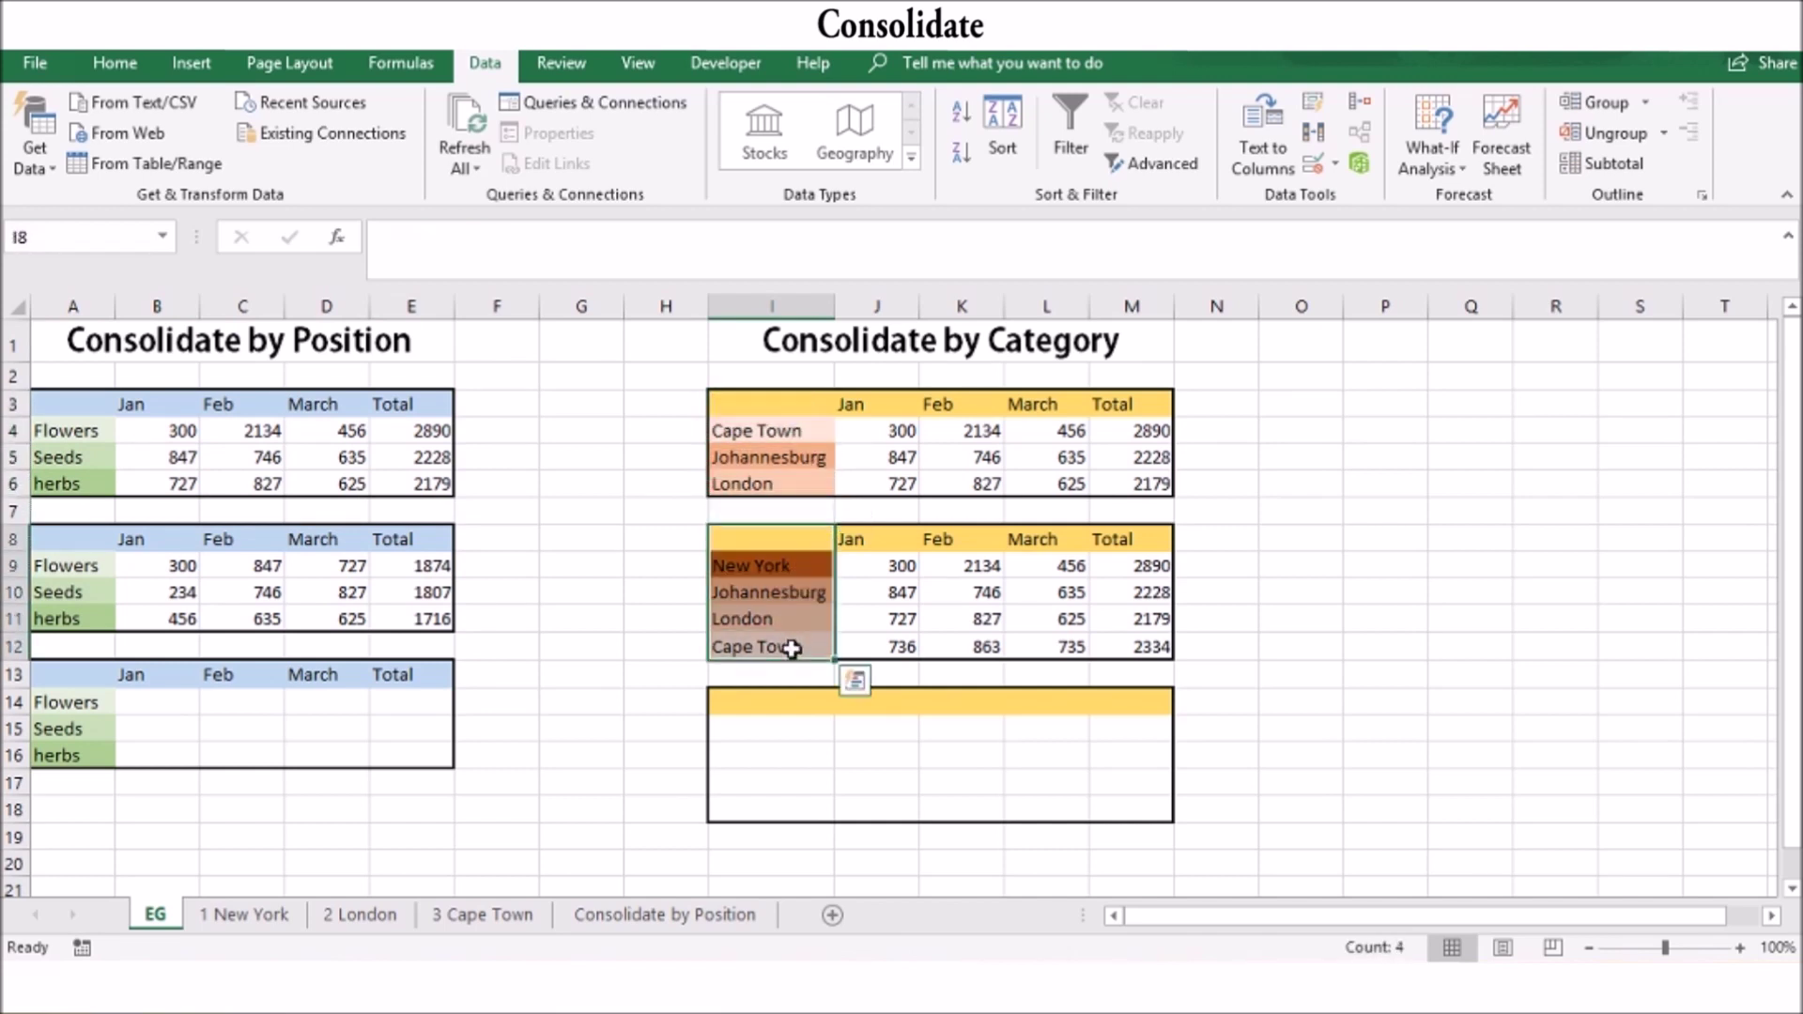
pyautogui.click(800, 427)
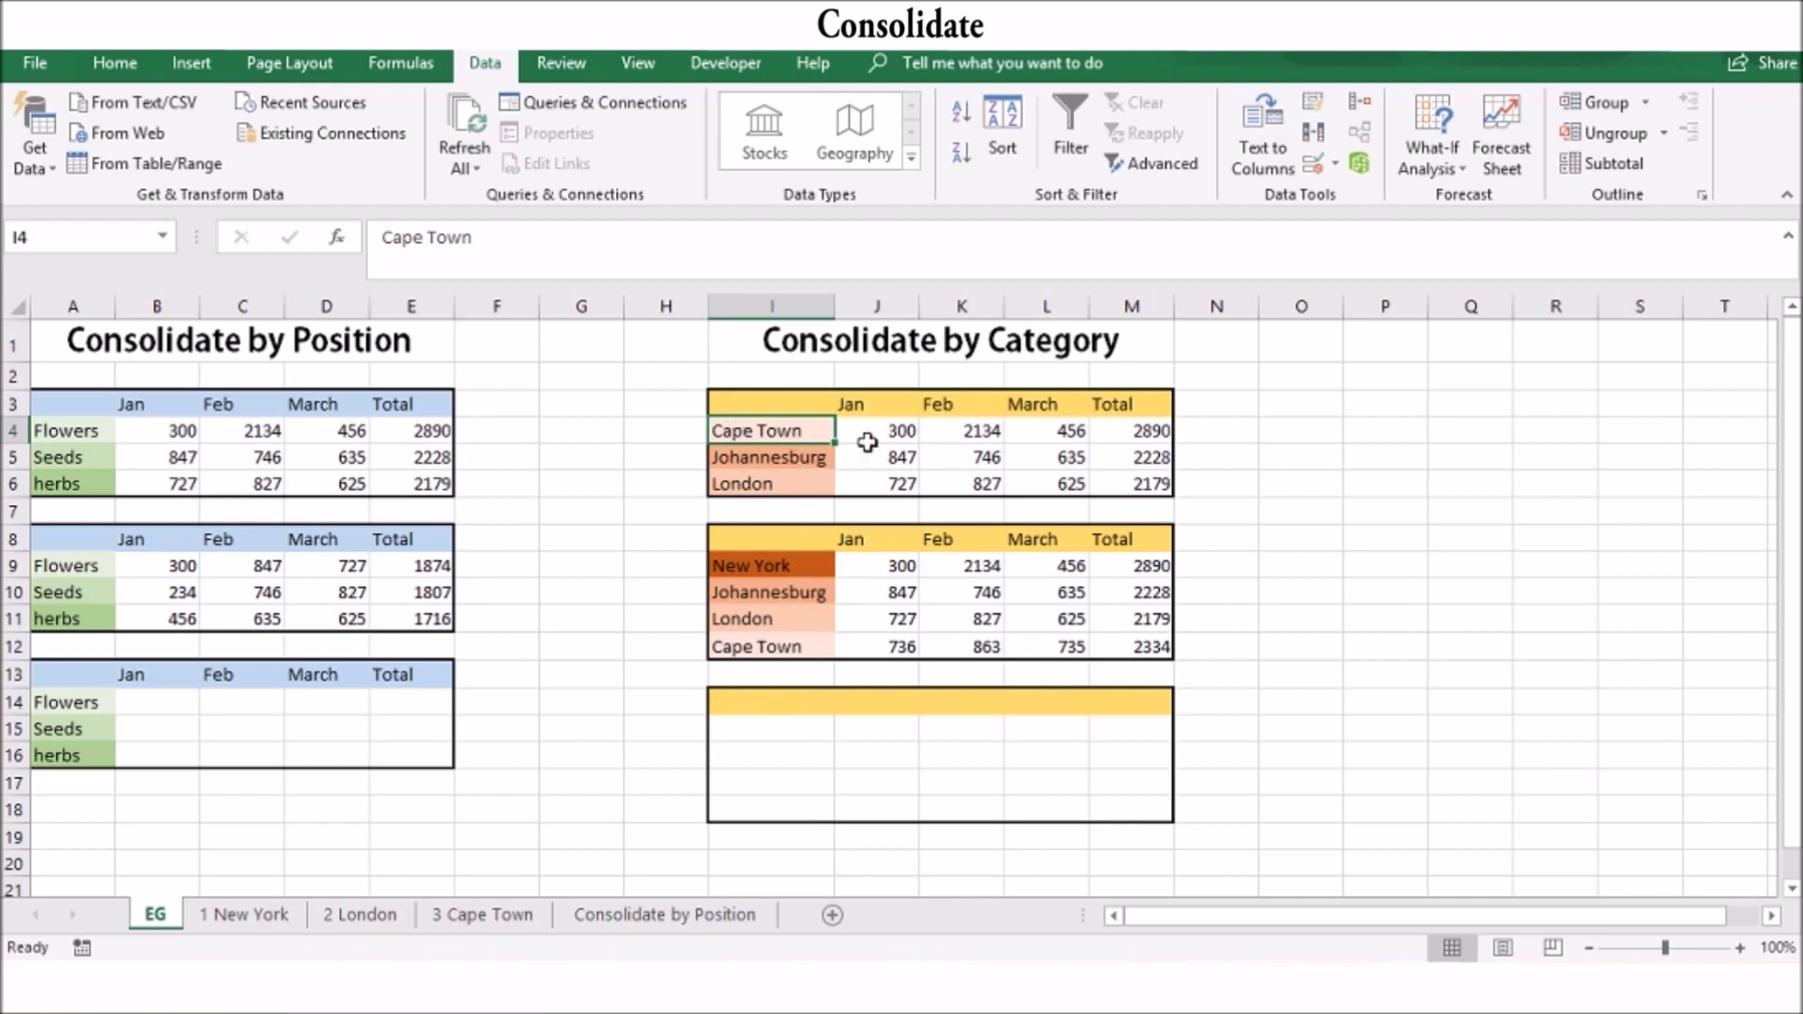
# Select the empty results table, compare the three city sheets, and go to Consolidate by Position.
pyautogui.moveTo(720, 704); pyautogui.dragTo(1171, 820)
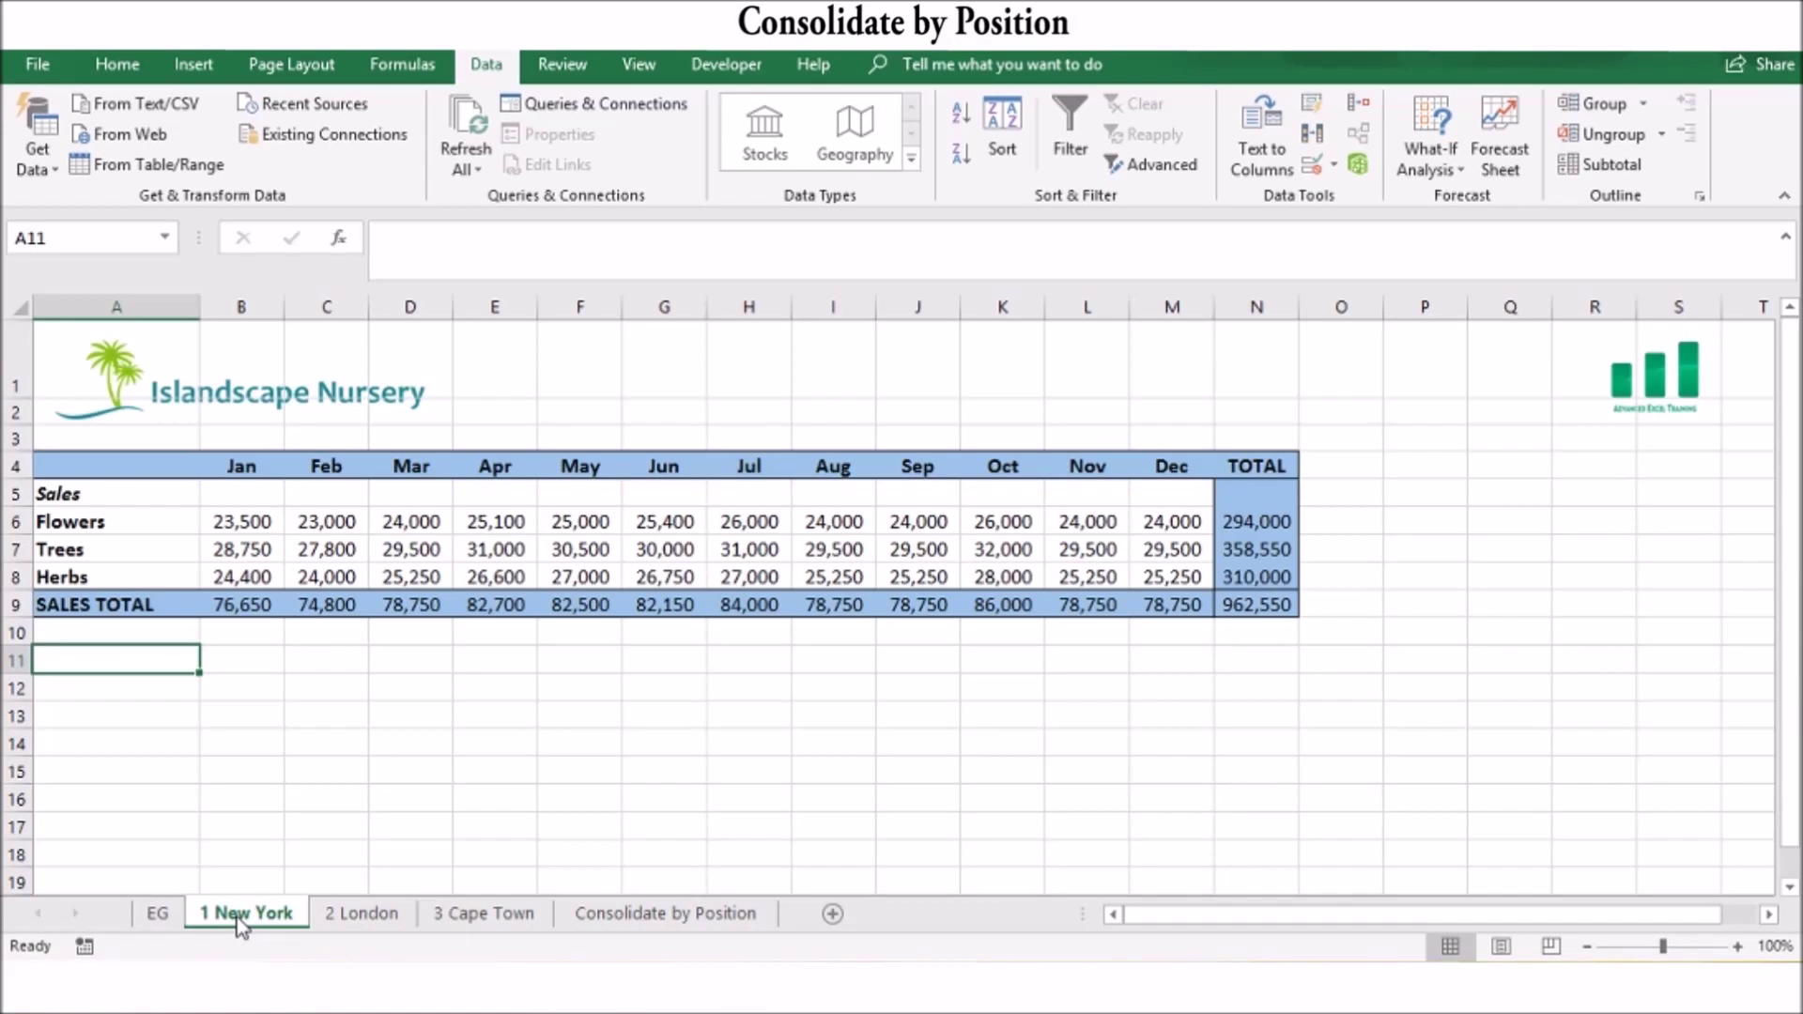
pyautogui.click(357, 917)
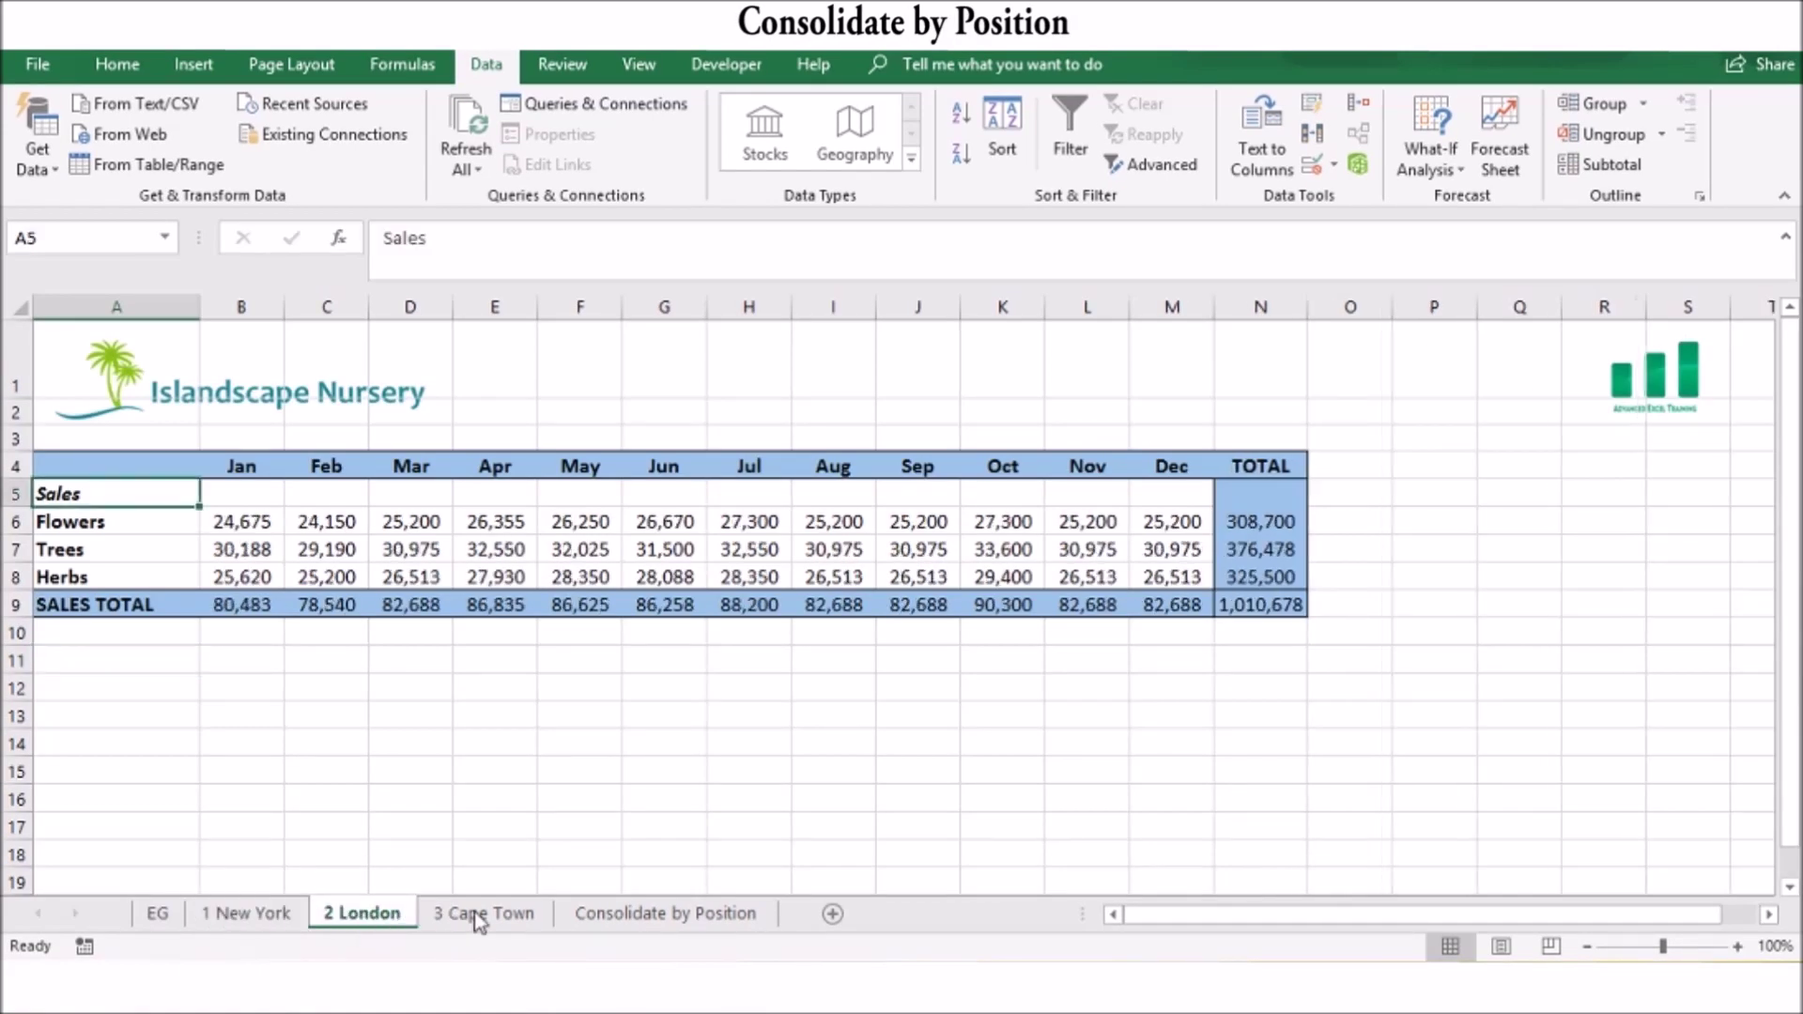
pyautogui.click(499, 911)
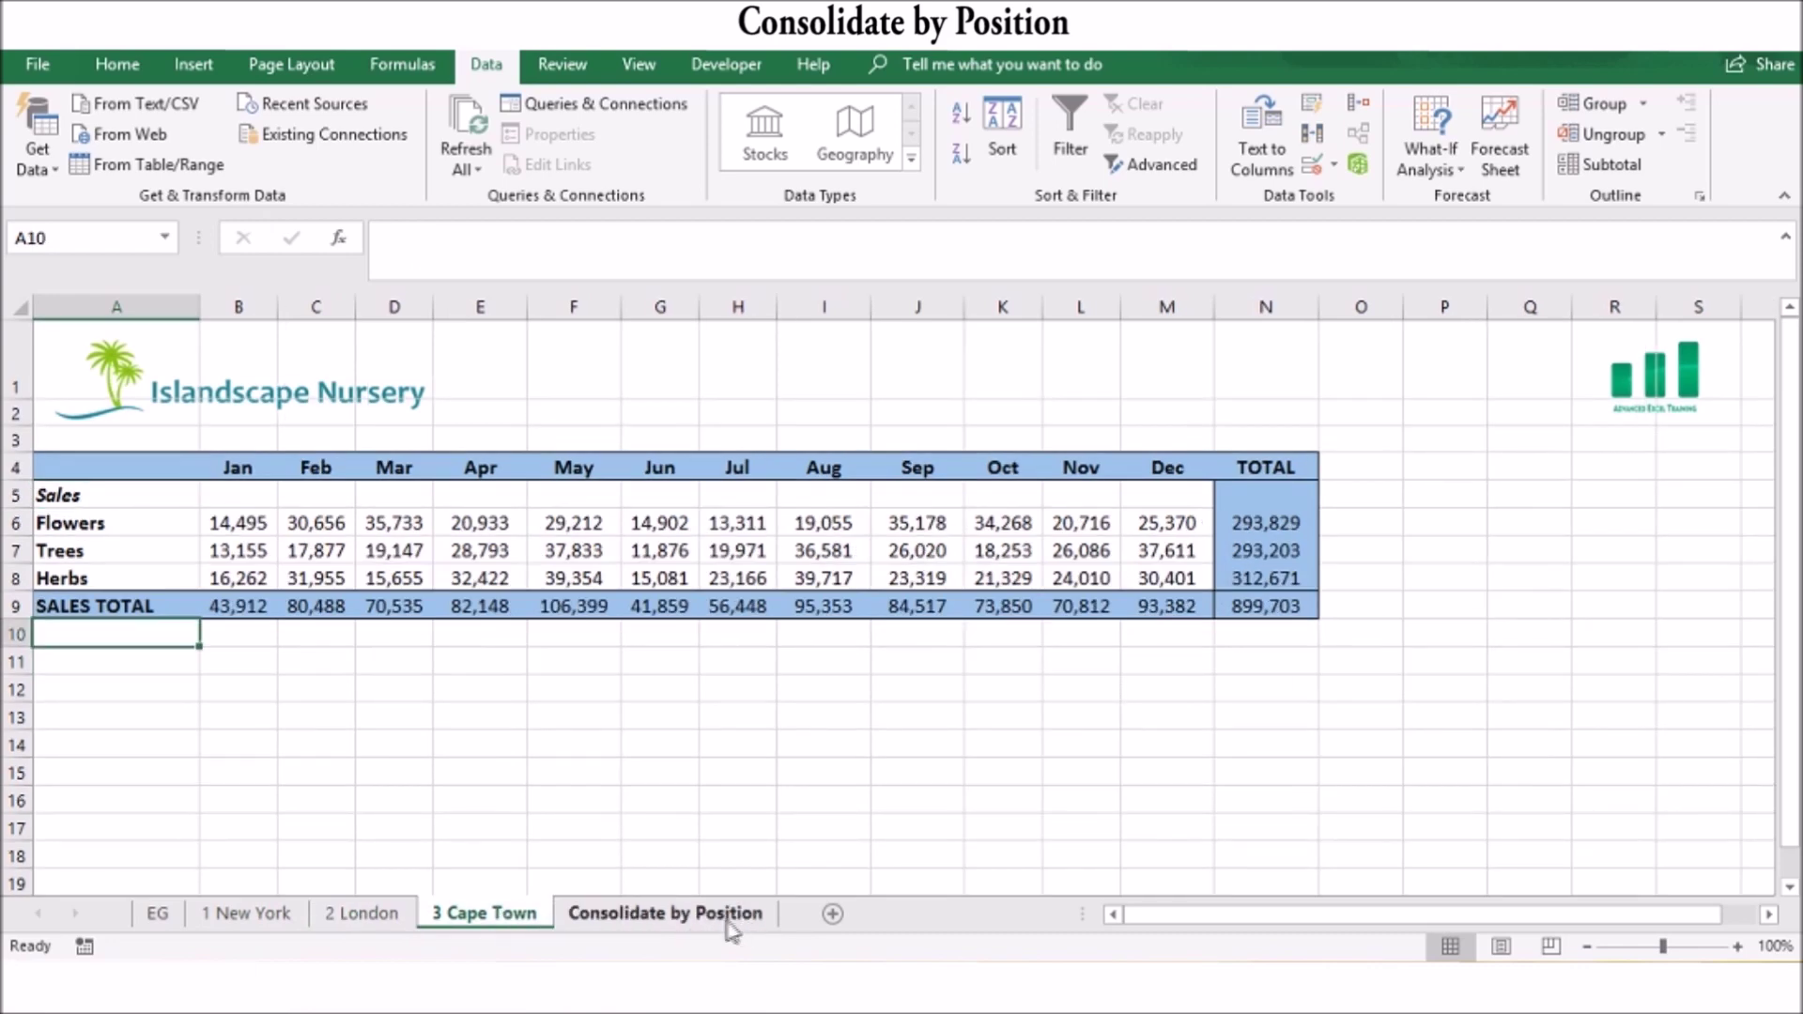
pyautogui.click(263, 920)
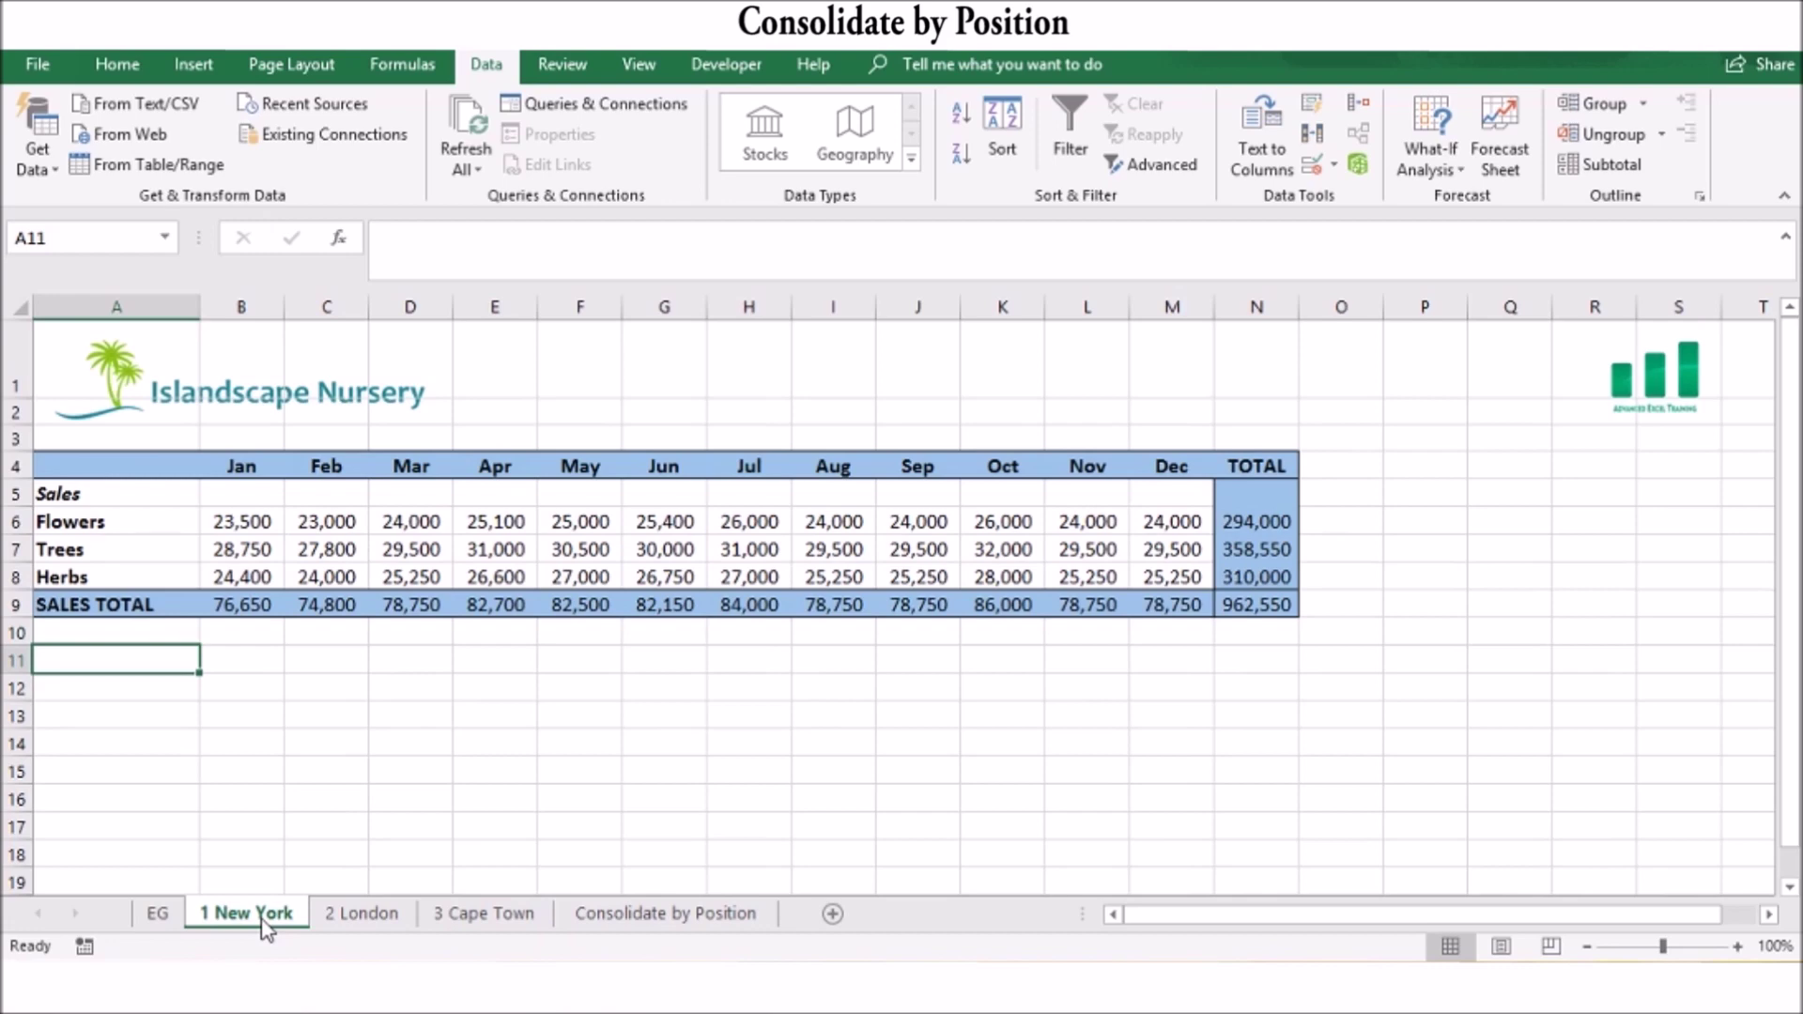
pyautogui.click(347, 918)
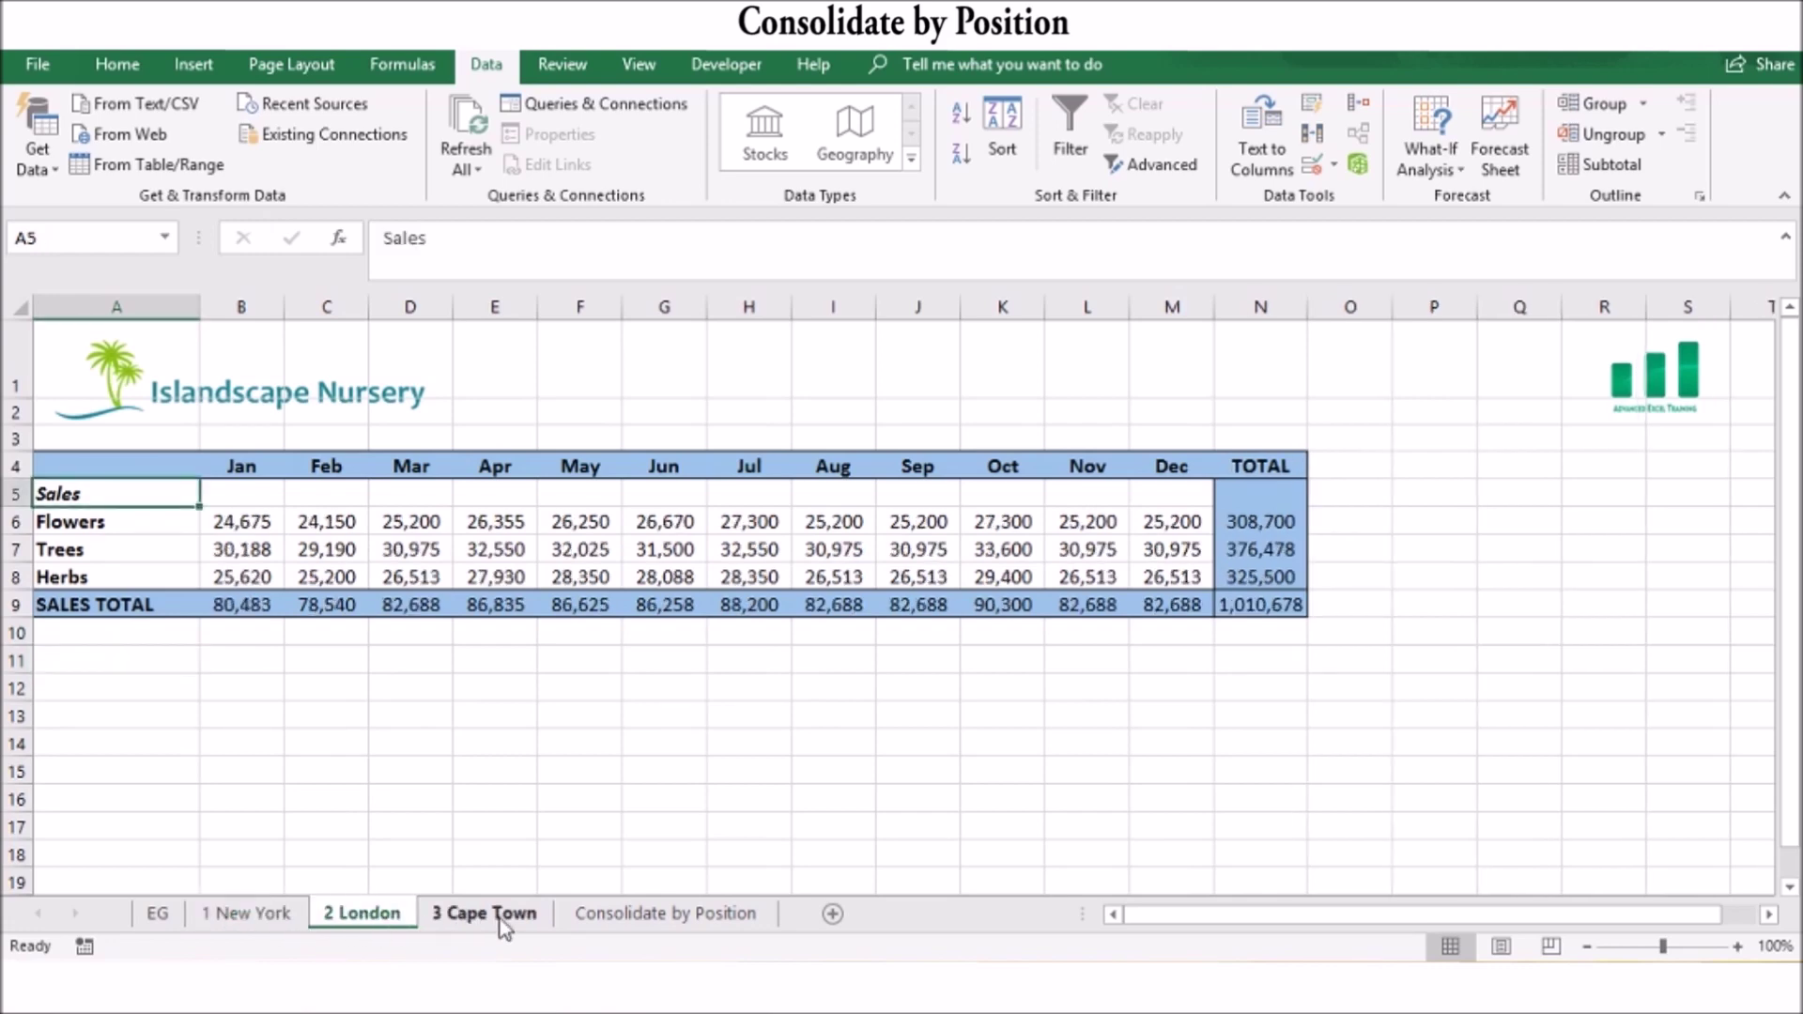
pyautogui.click(489, 915)
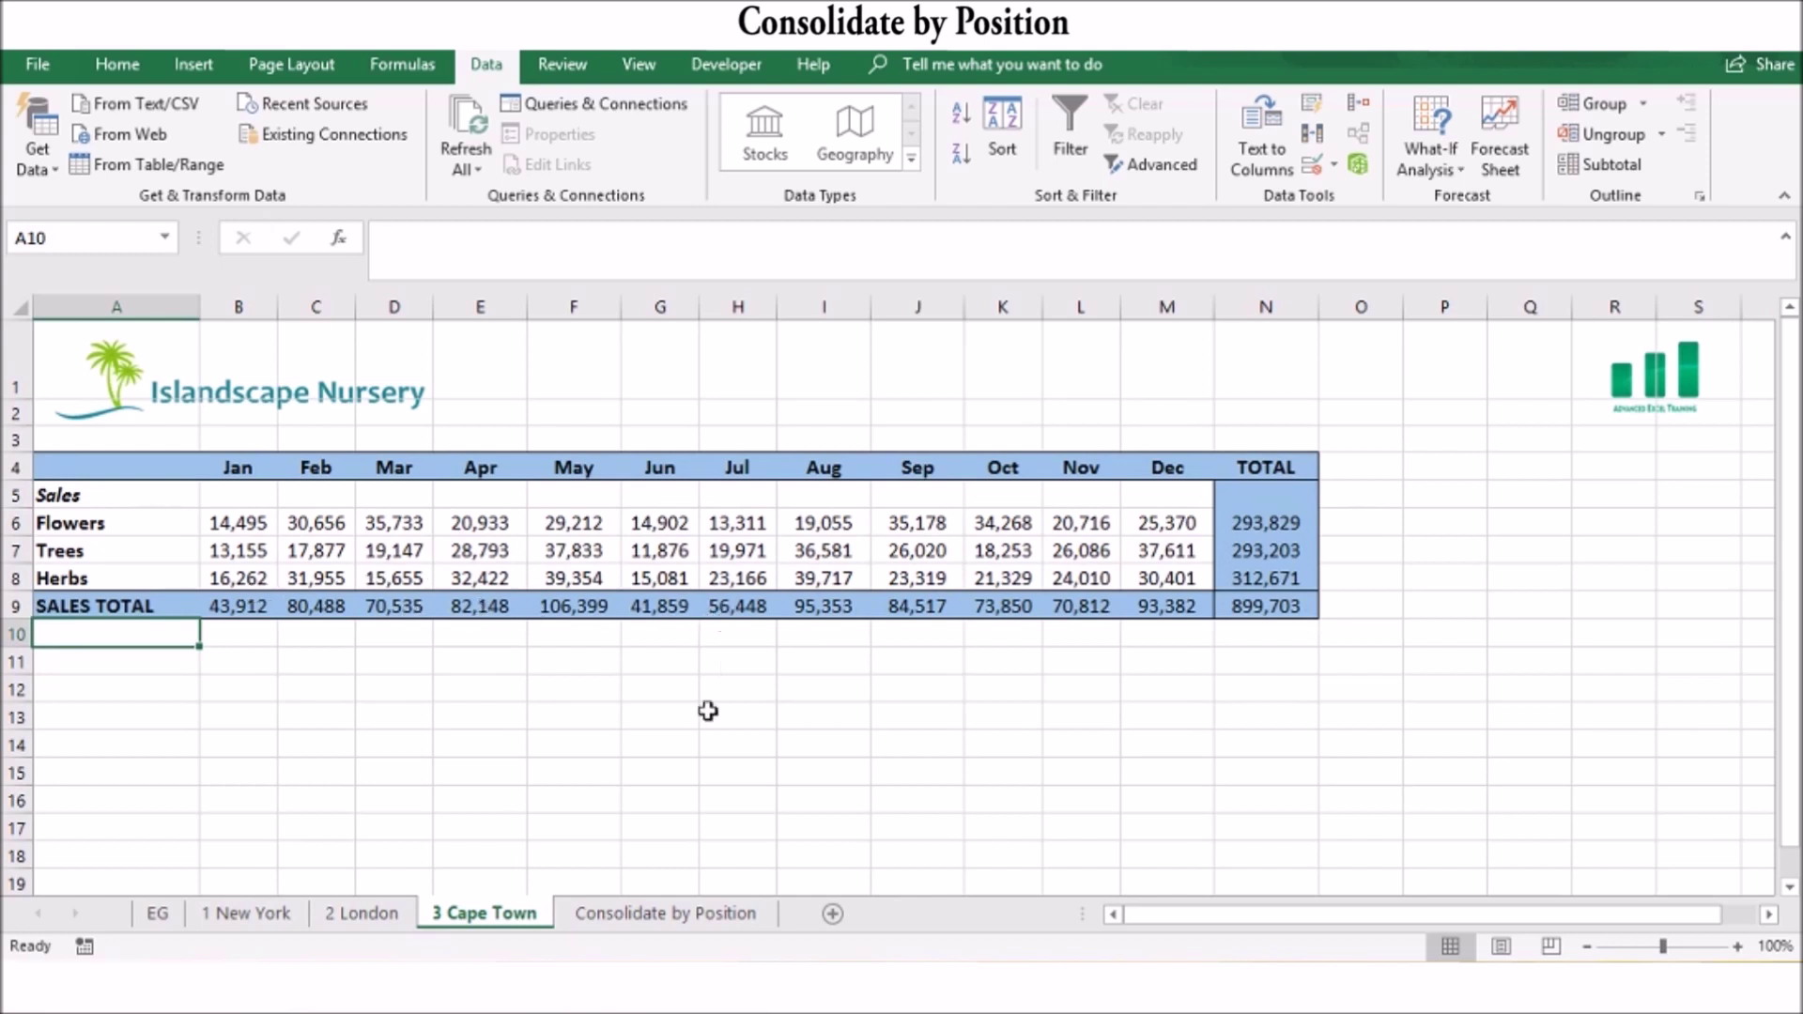
pyautogui.click(734, 925)
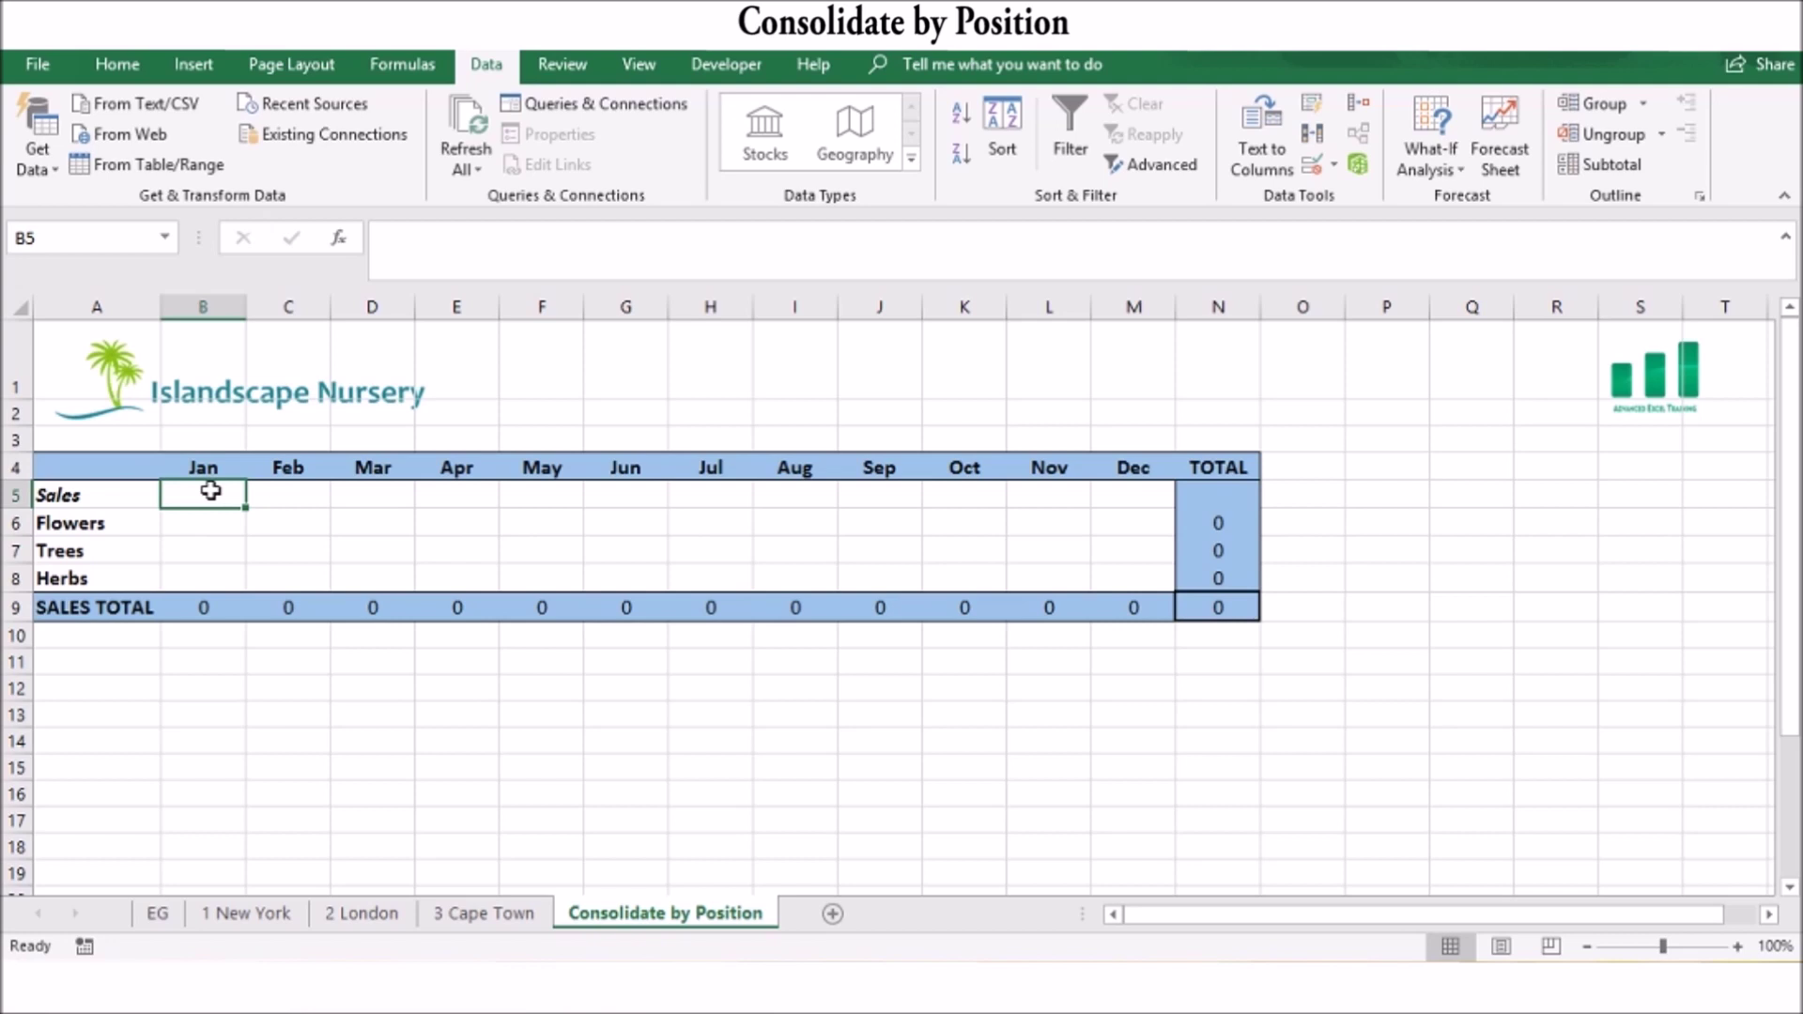
# Open Data > Consolidate with Sum kept as the function, ready for a reference.
pyautogui.click(1359, 103)
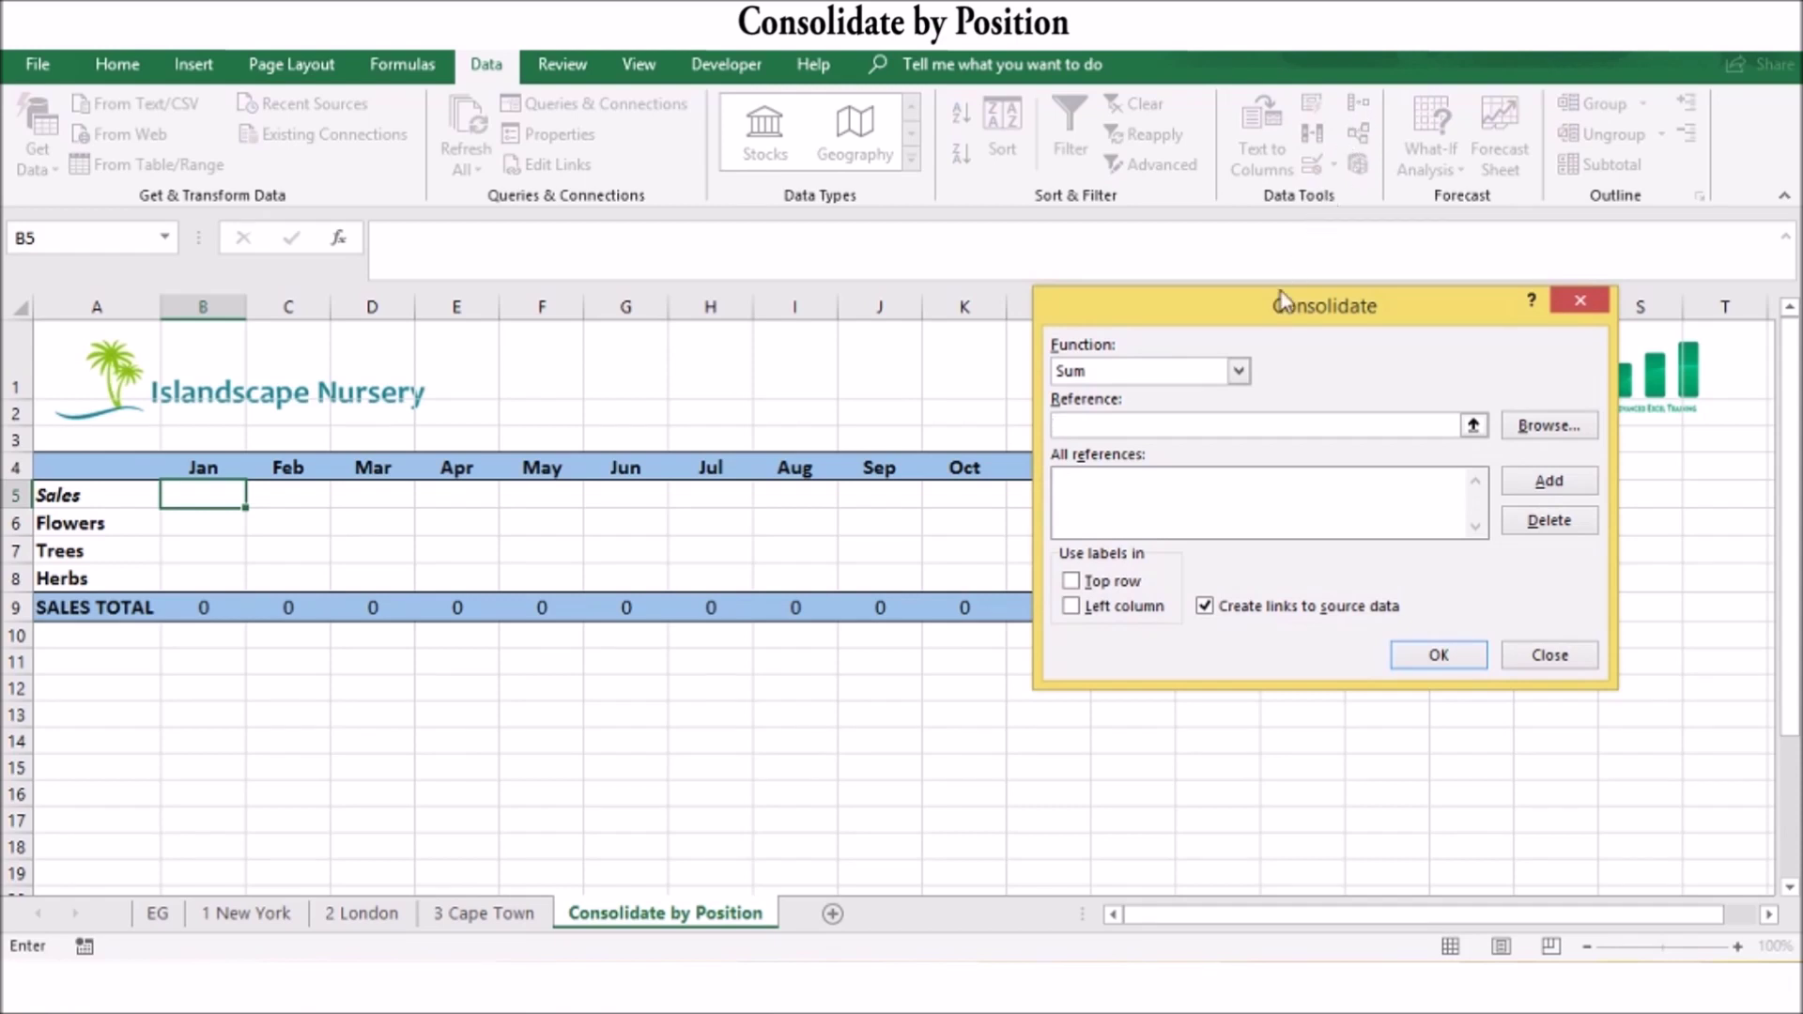
pyautogui.click(1239, 372)
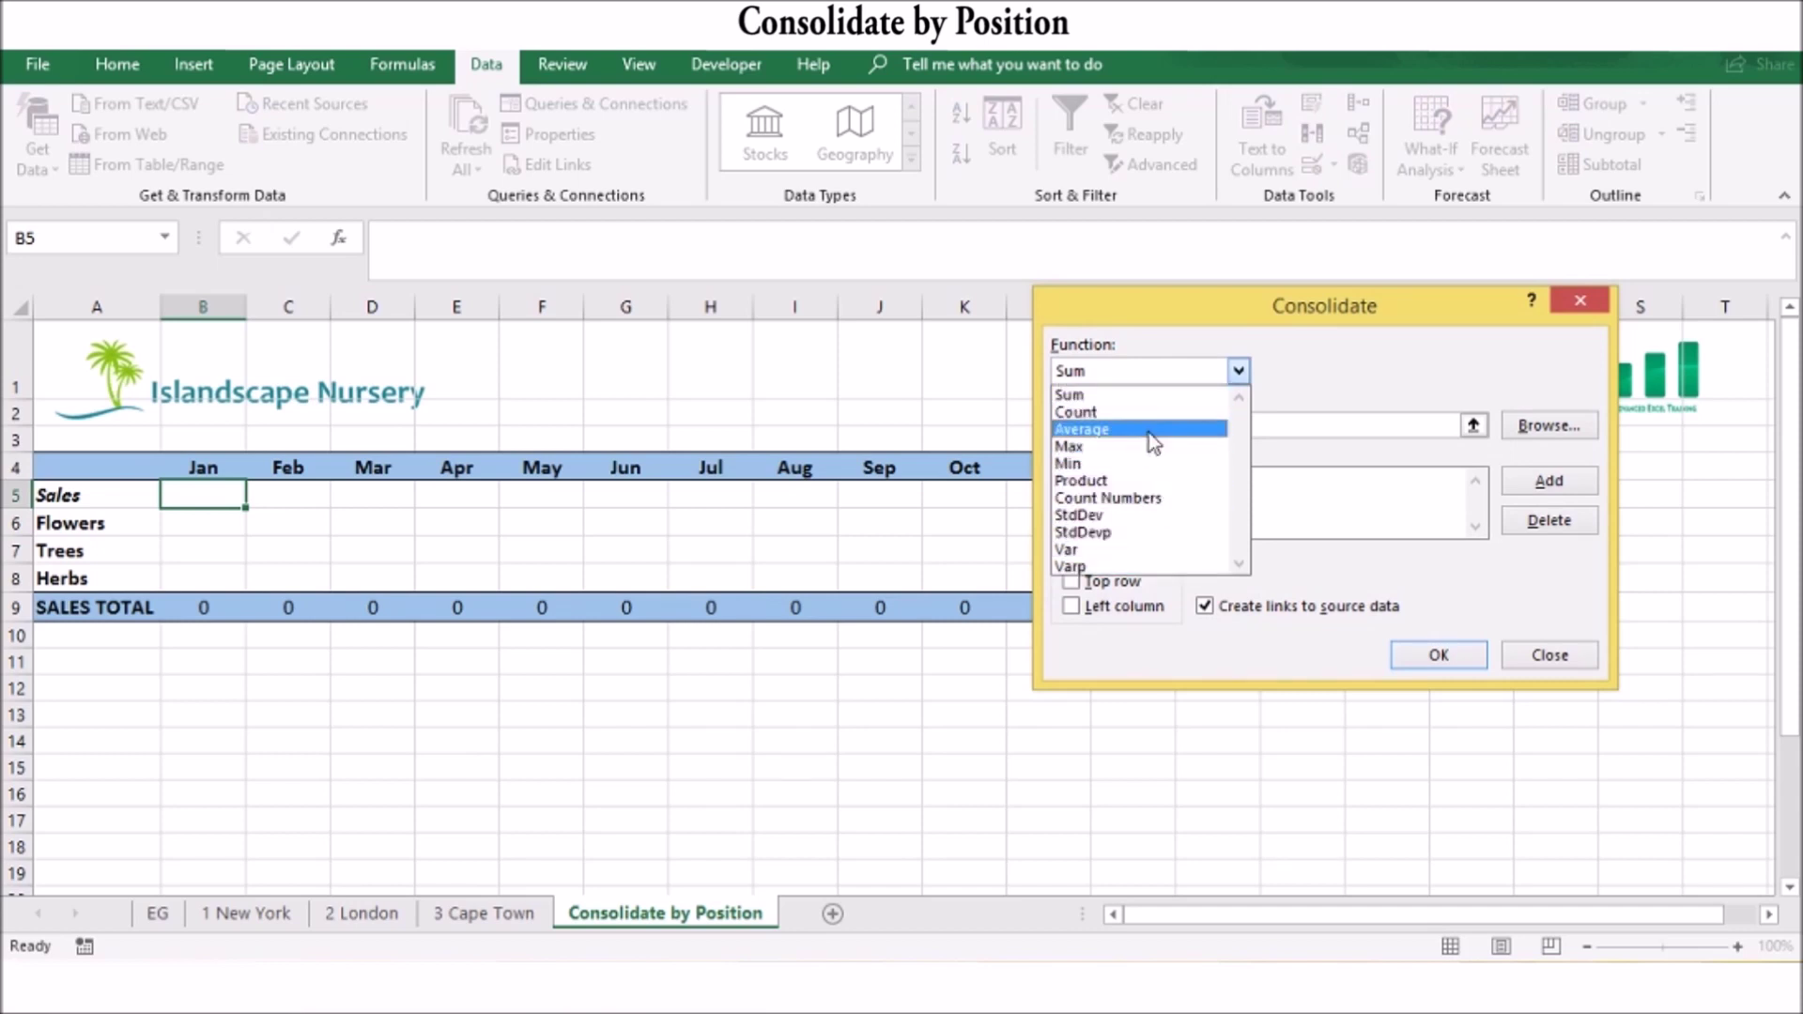
pyautogui.click(1238, 372)
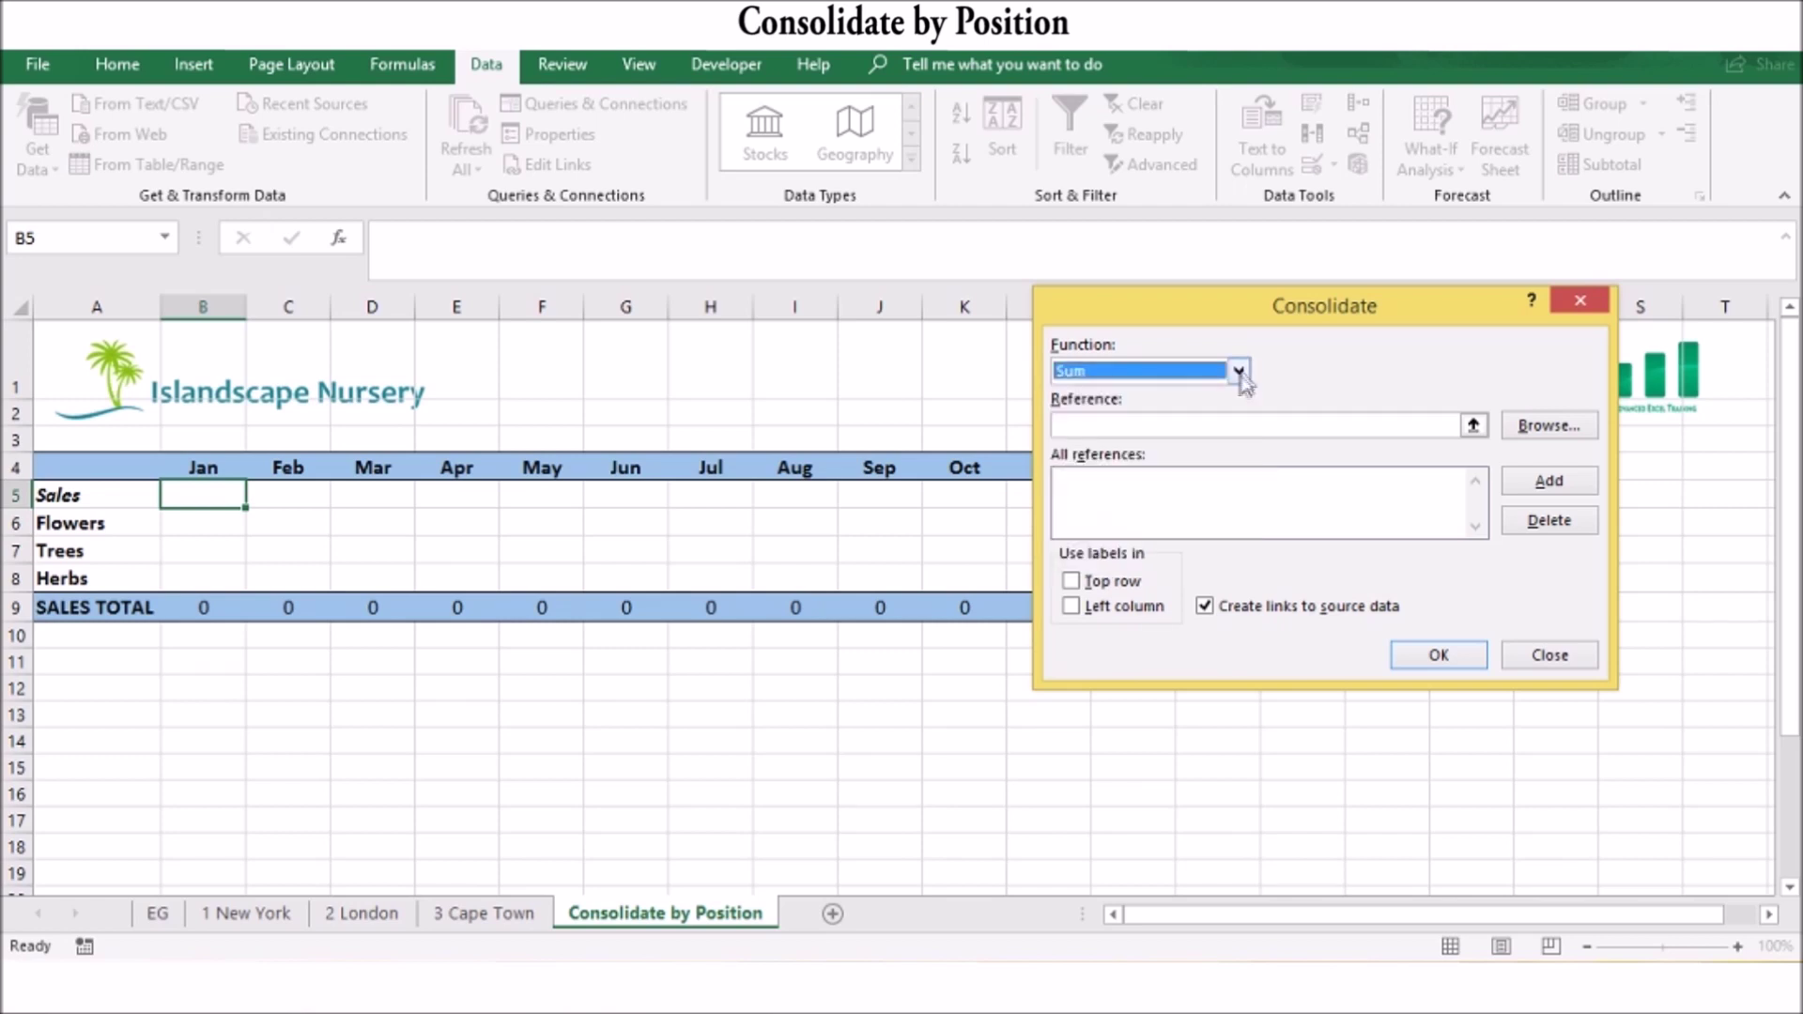
pyautogui.click(1186, 431)
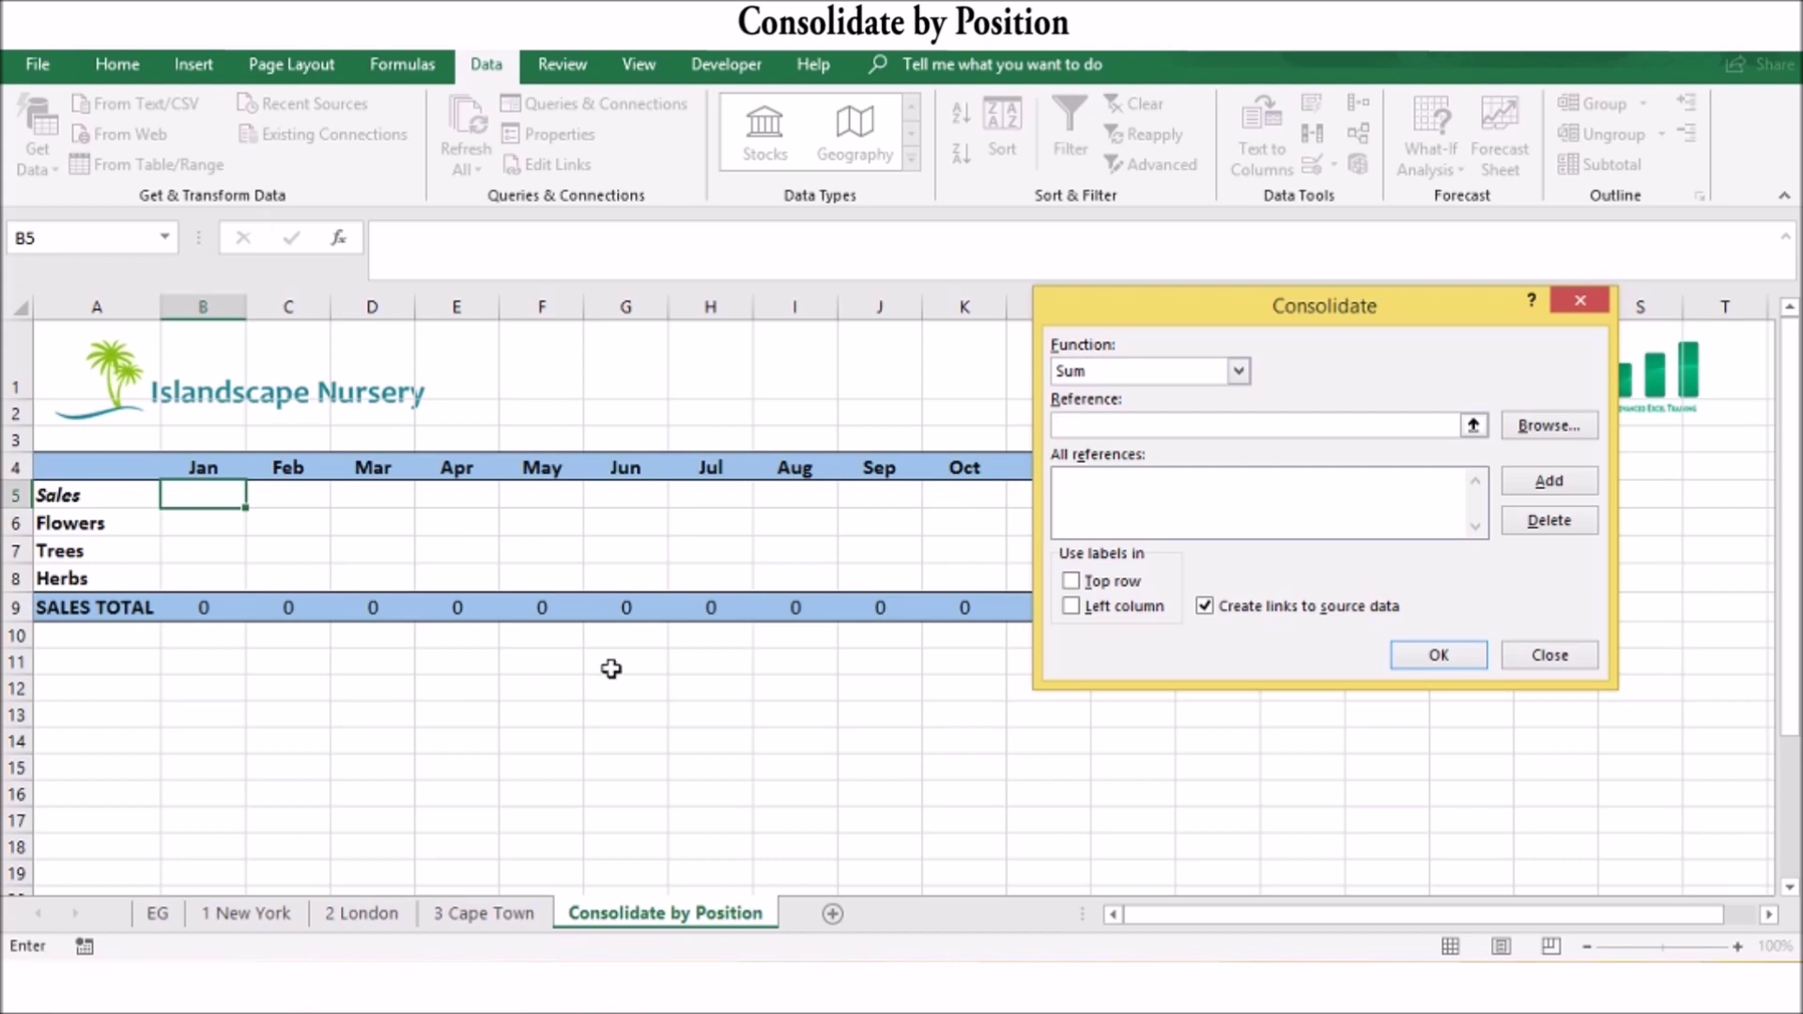
# Sum the B5:M8 ranges from New York, London and Cape Town, then autofit column N.
pyautogui.click(246, 916)
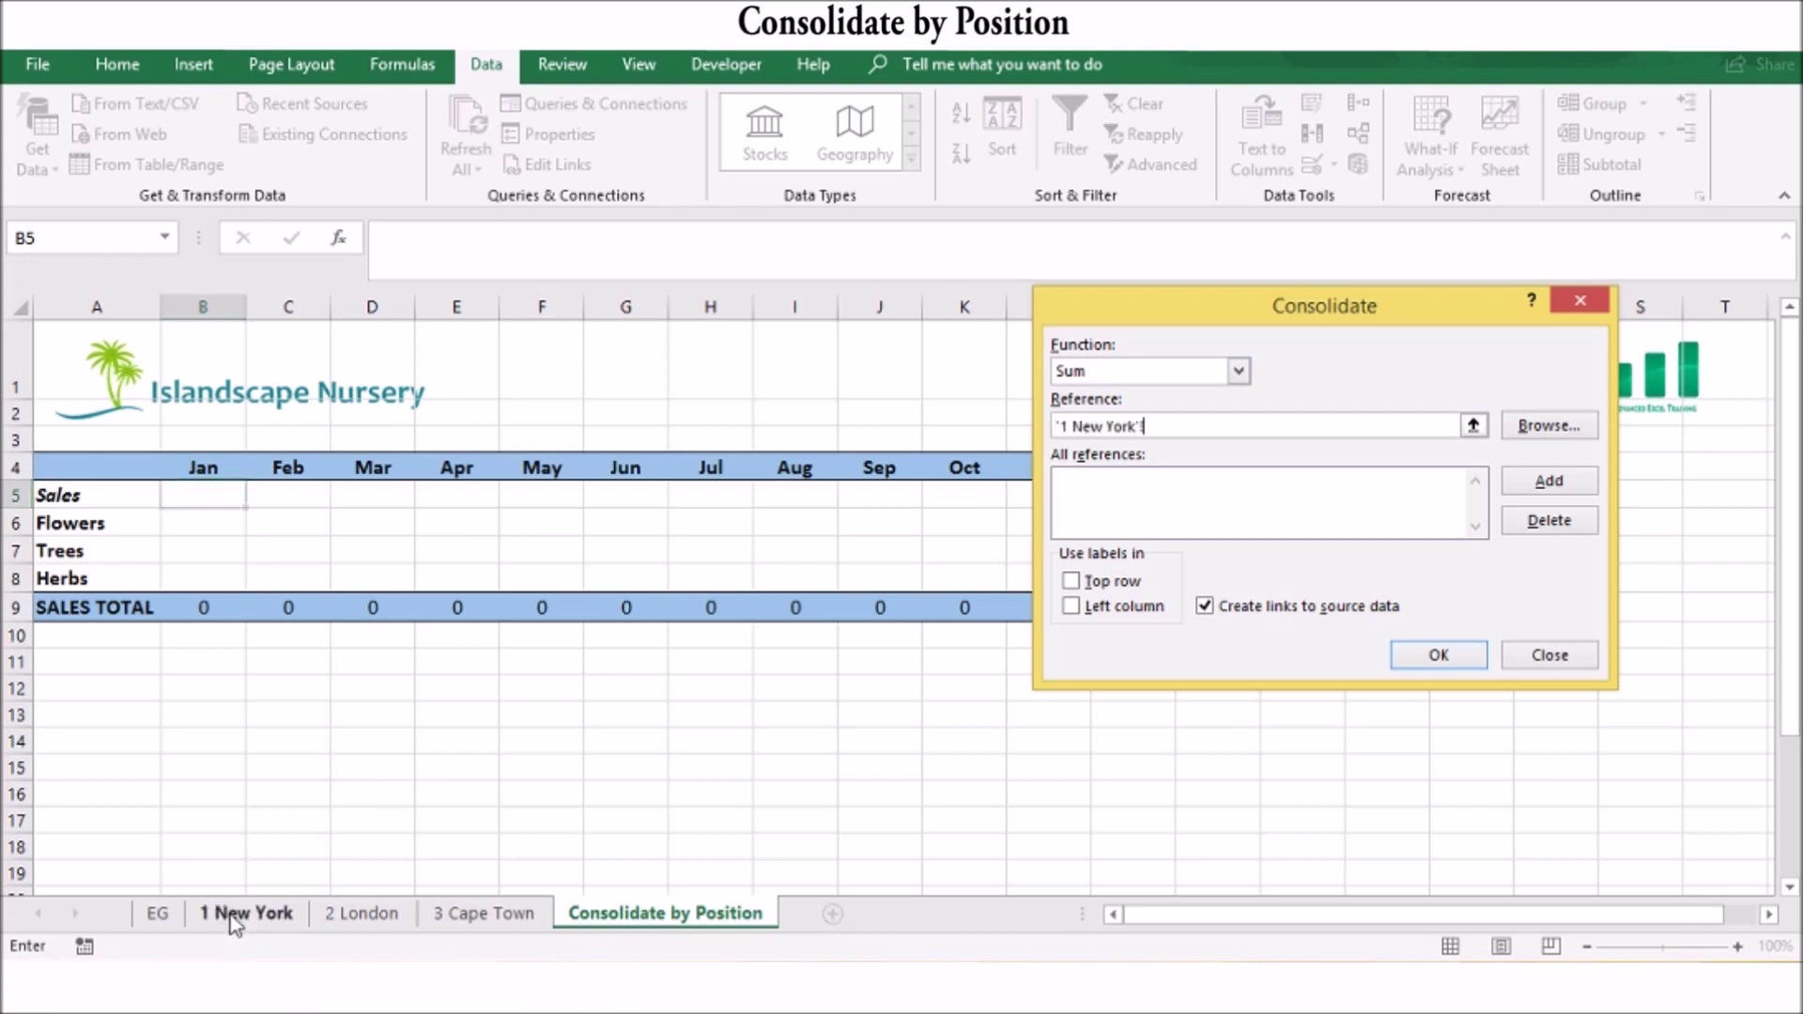
pyautogui.moveTo(235, 493); pyautogui.dragTo(1164, 577)
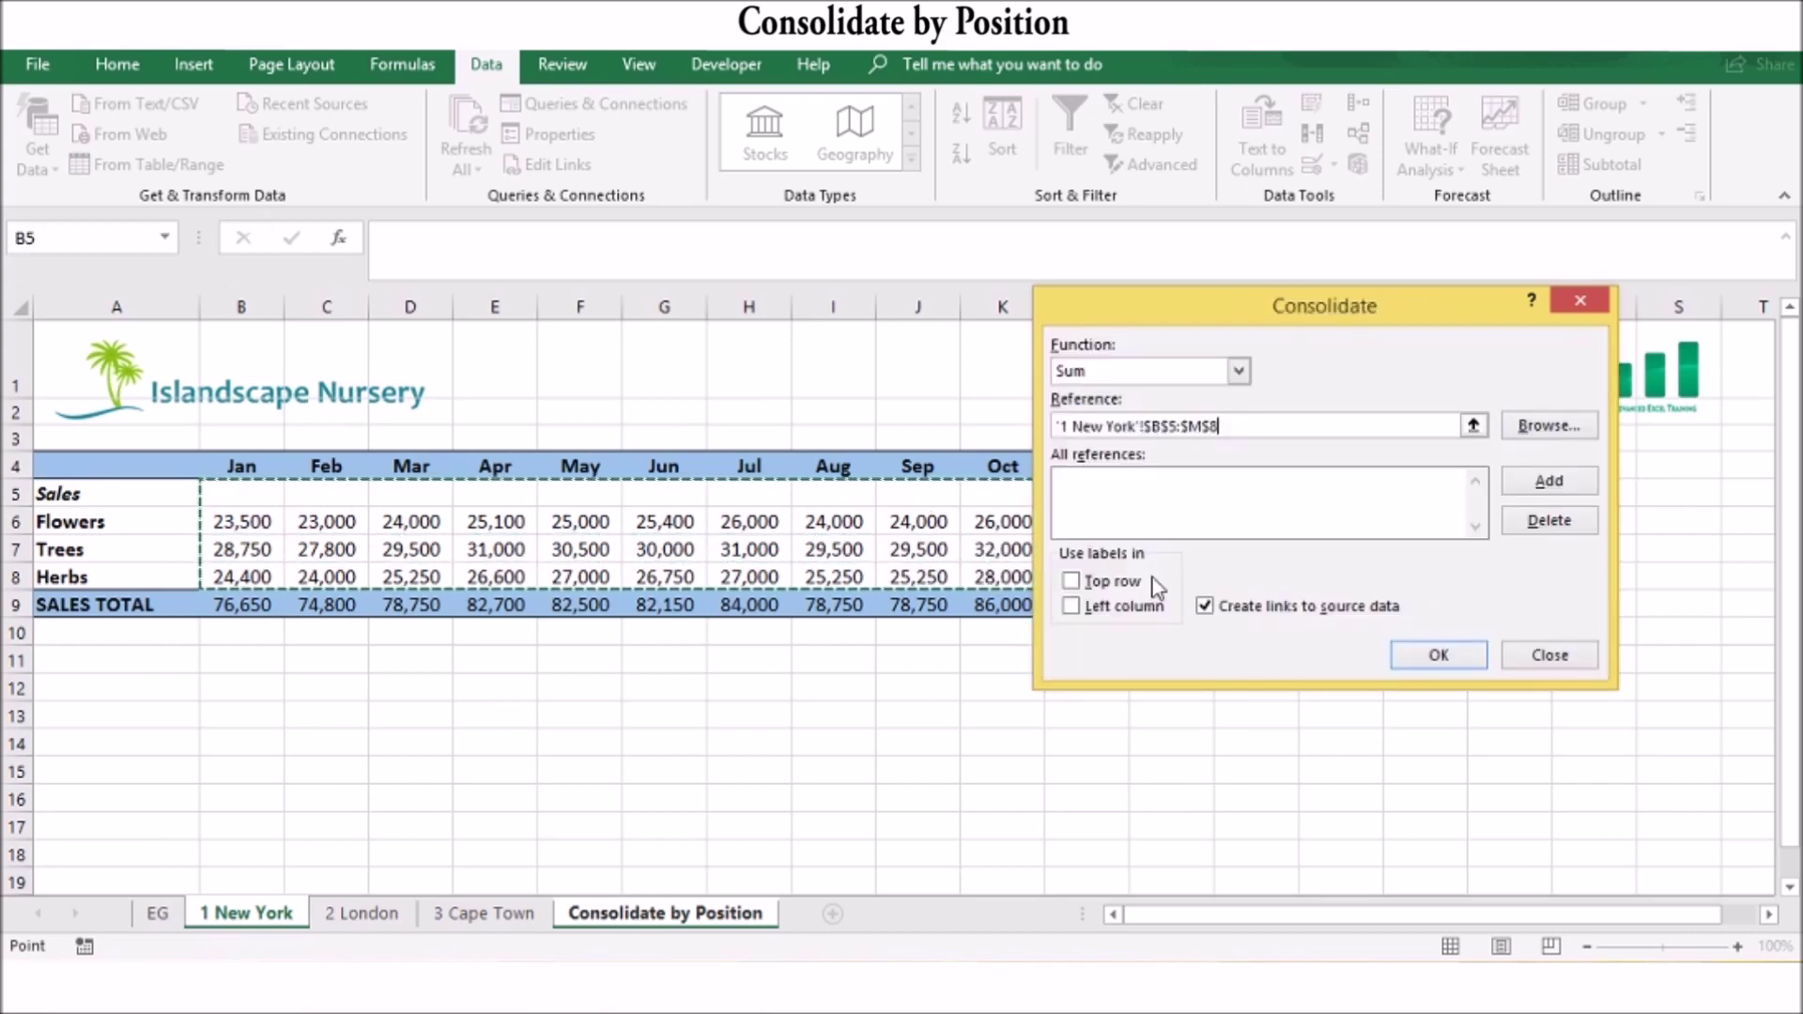
pyautogui.click(1543, 488)
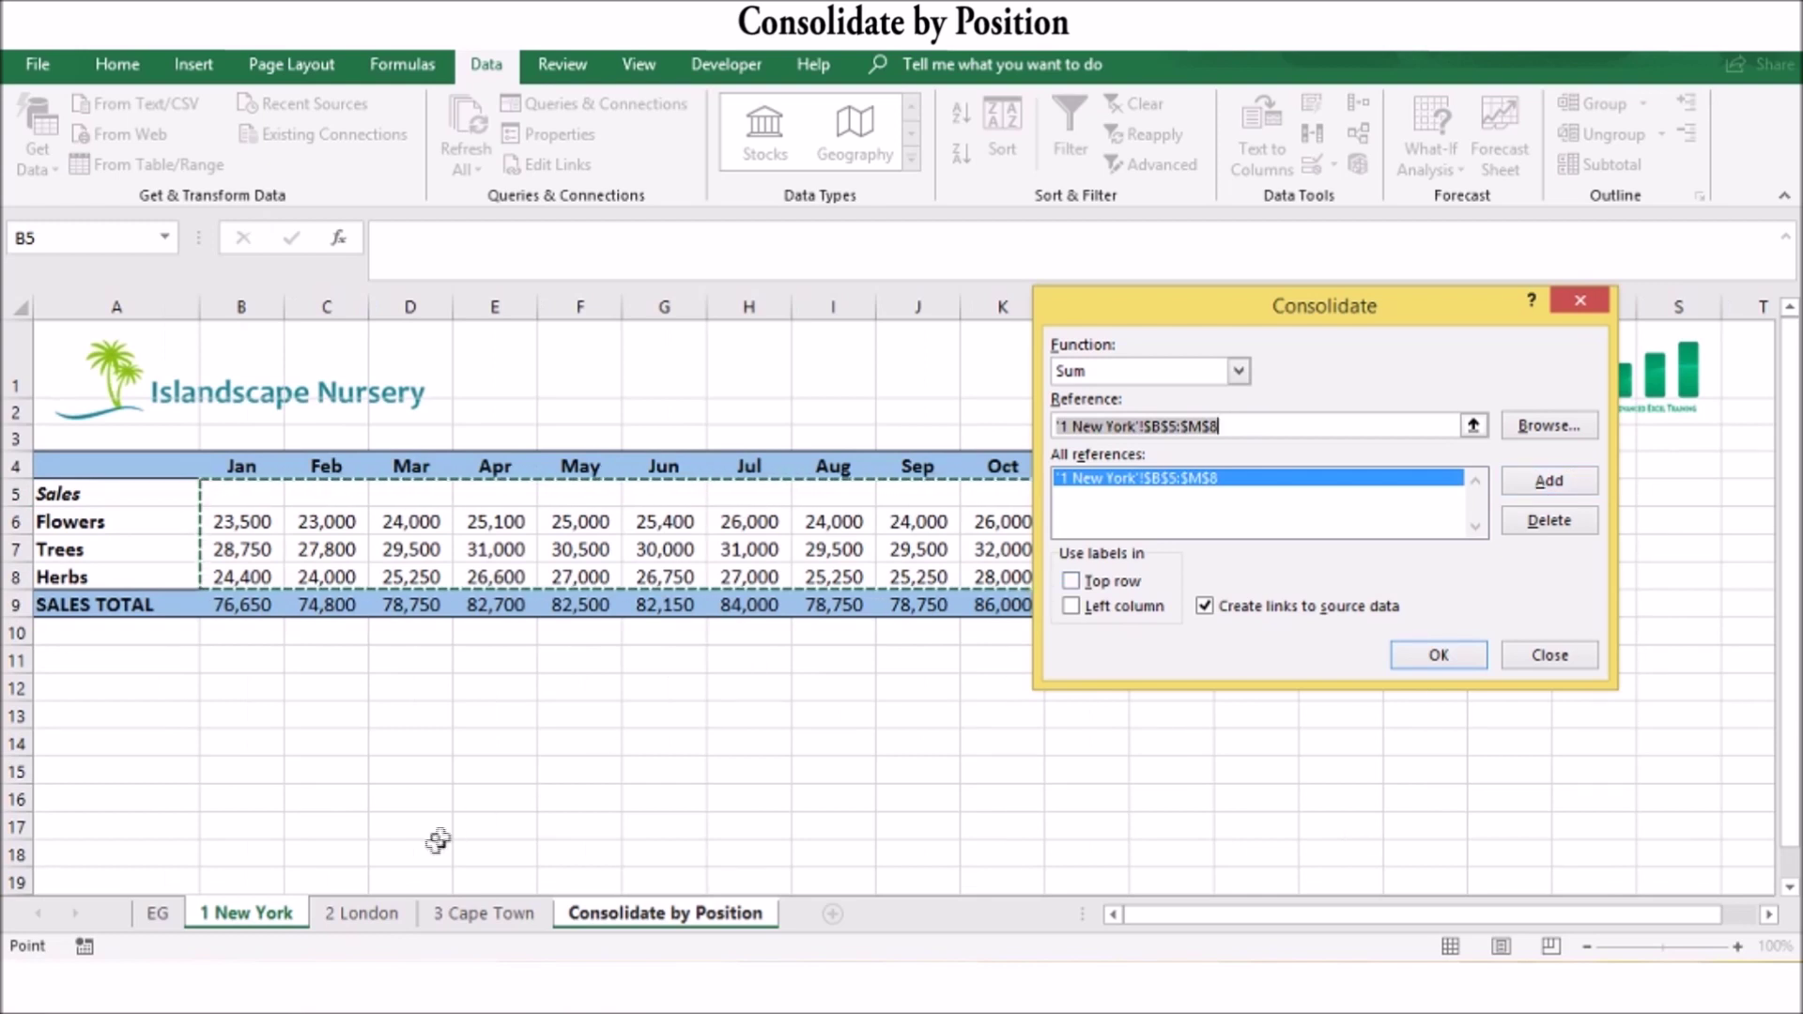
pyautogui.click(403, 914)
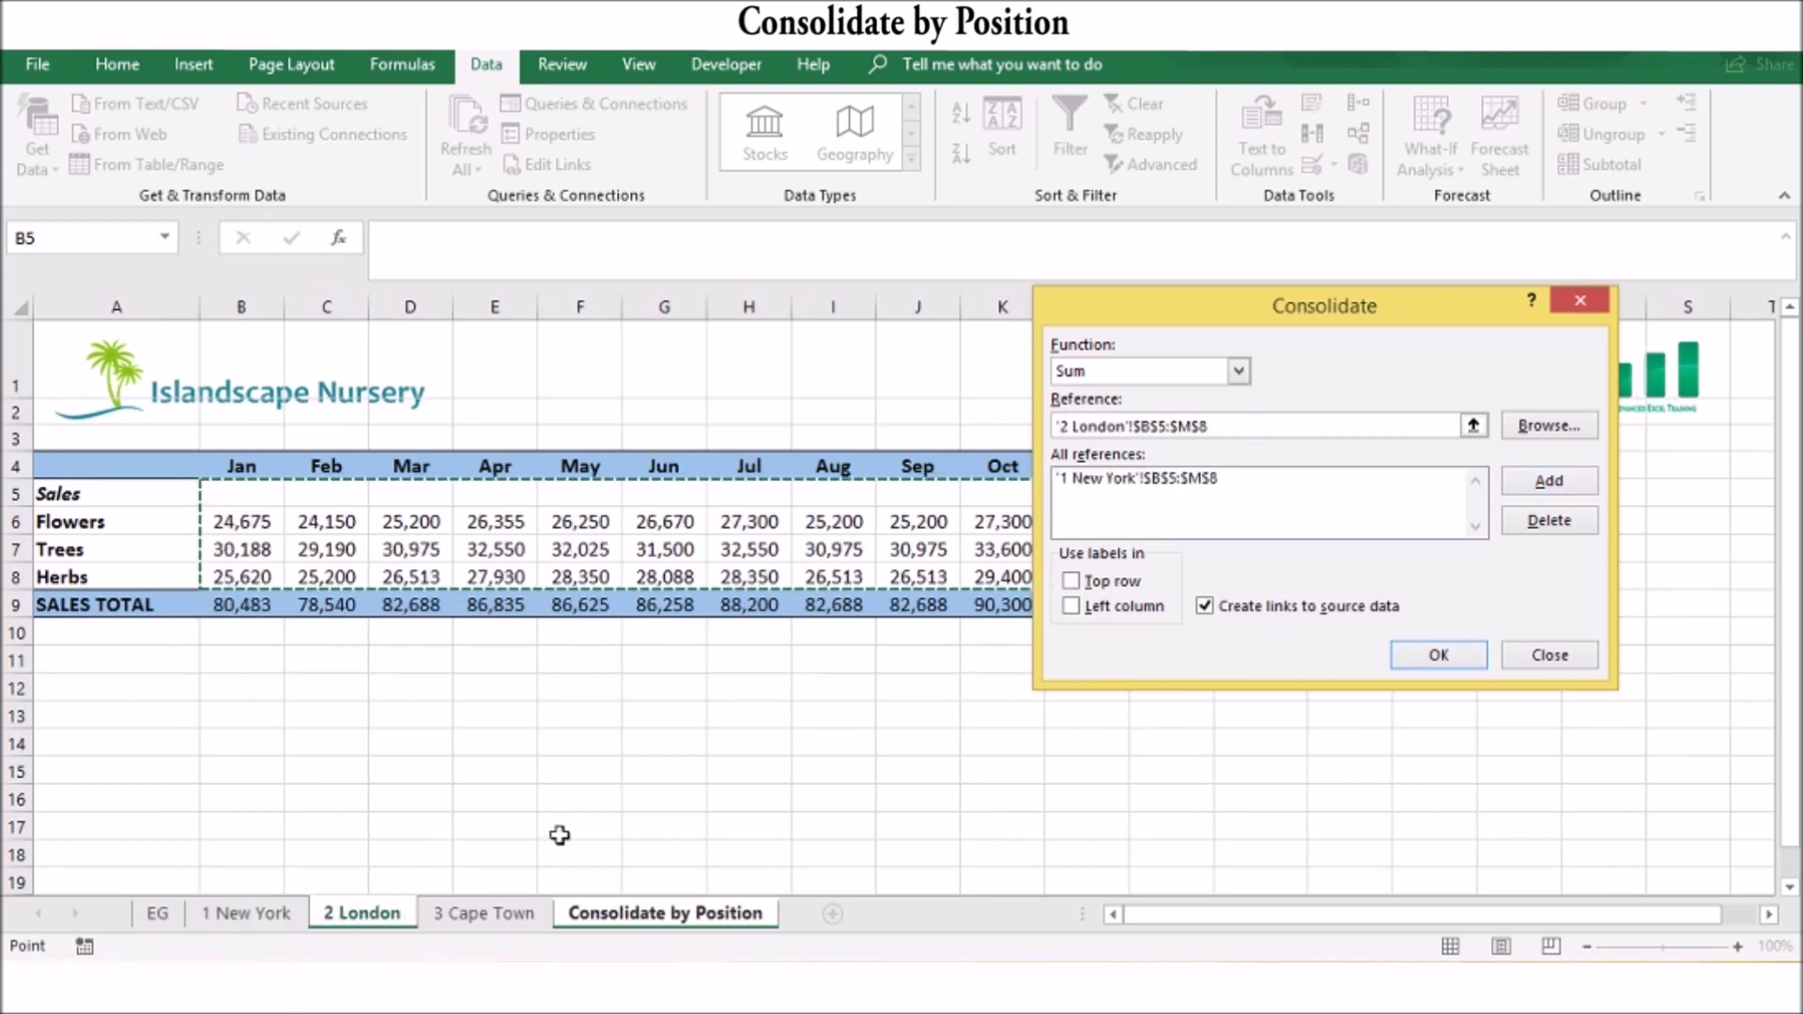
pyautogui.click(1557, 488)
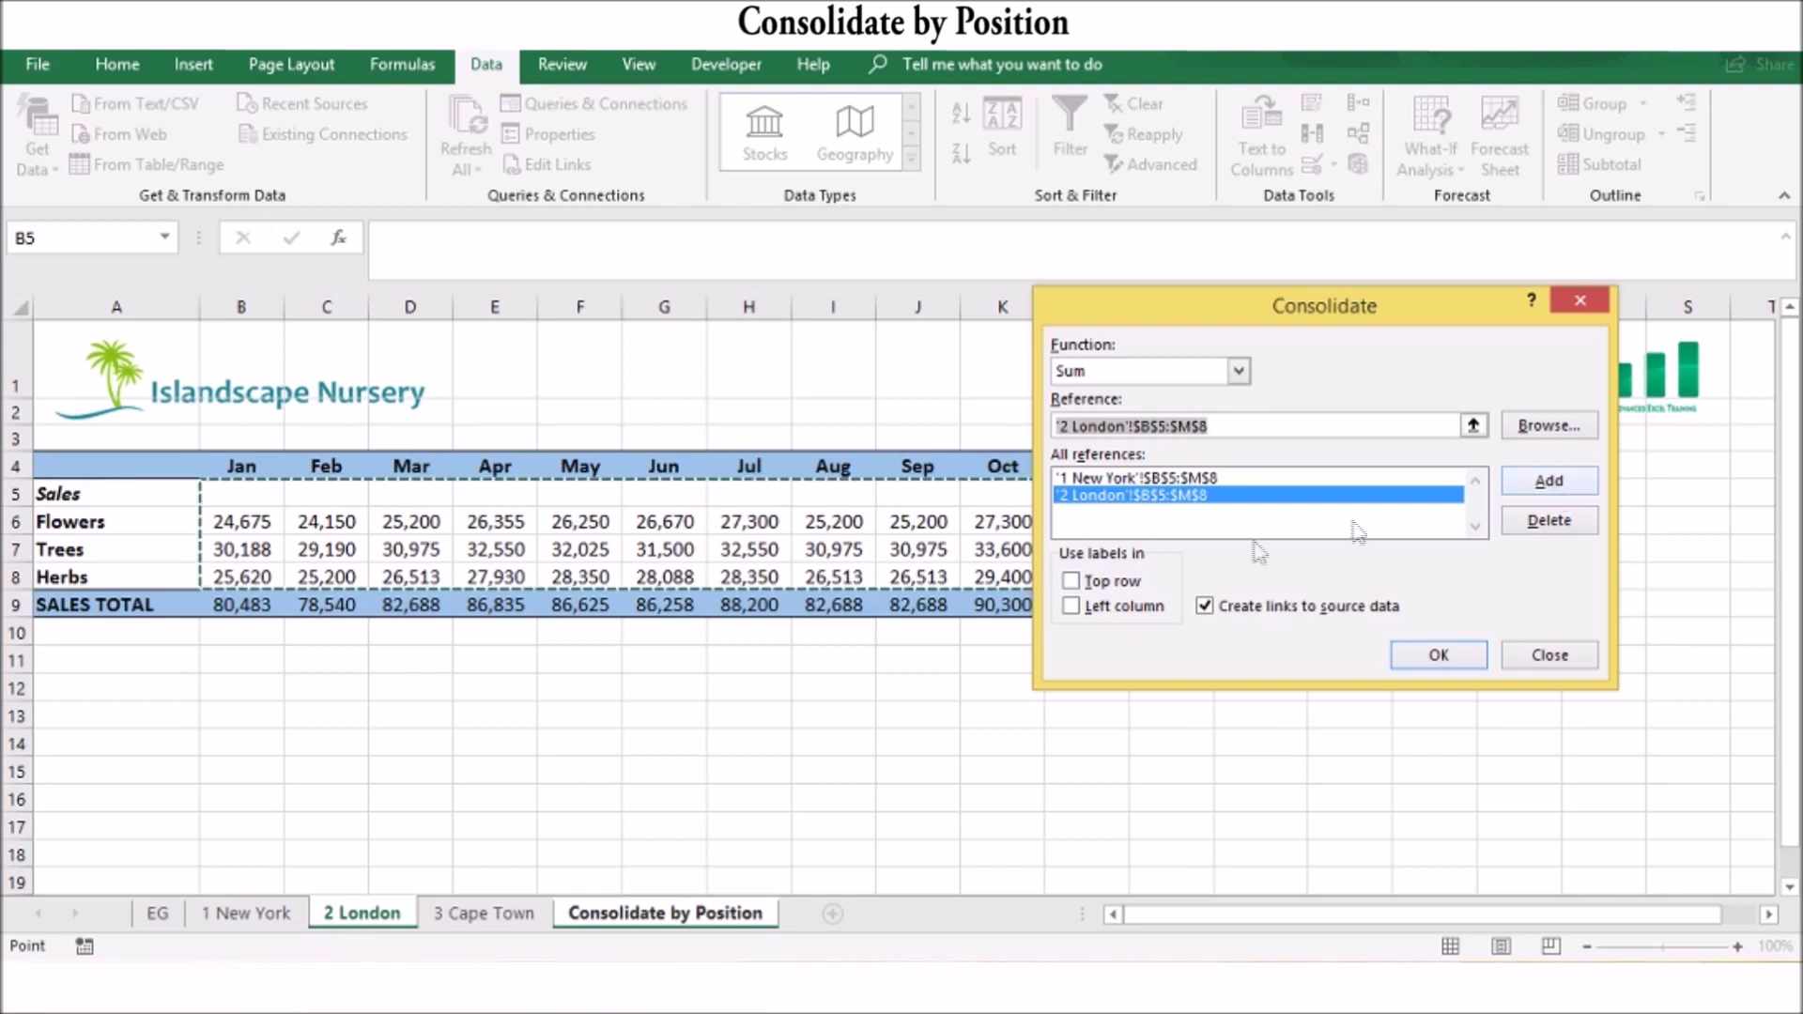
pyautogui.click(513, 920)
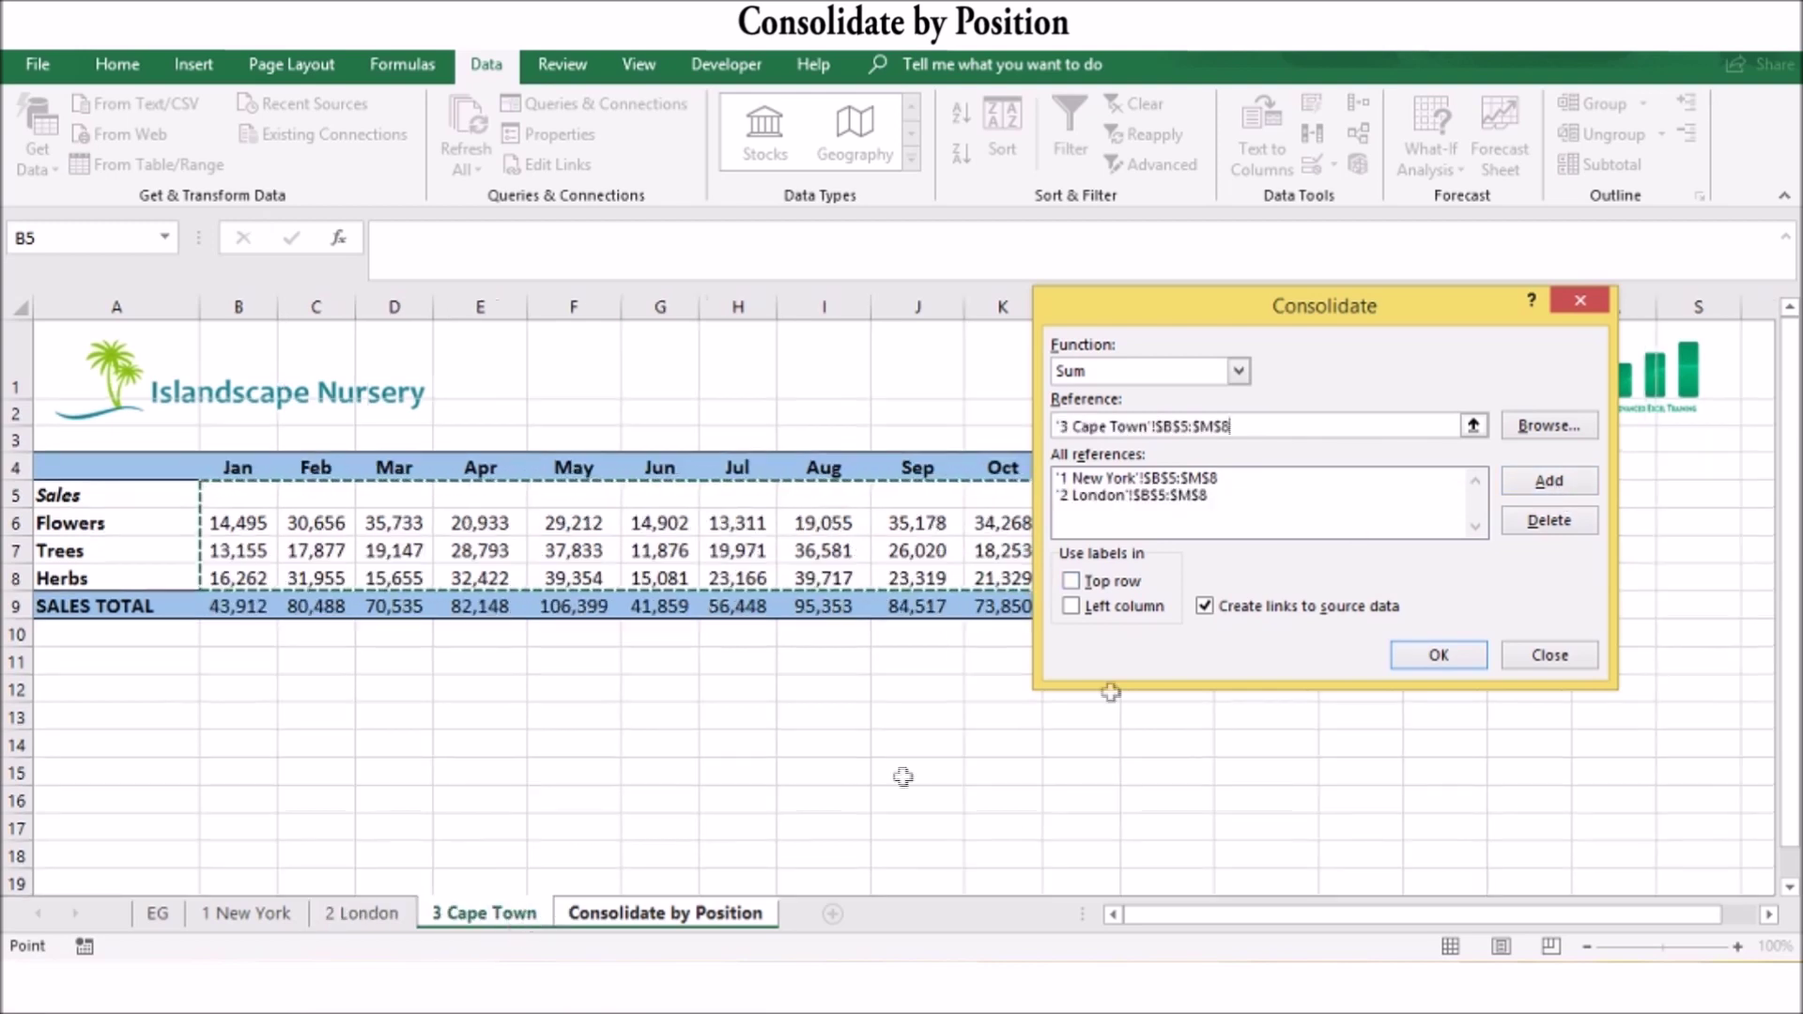
pyautogui.click(1523, 487)
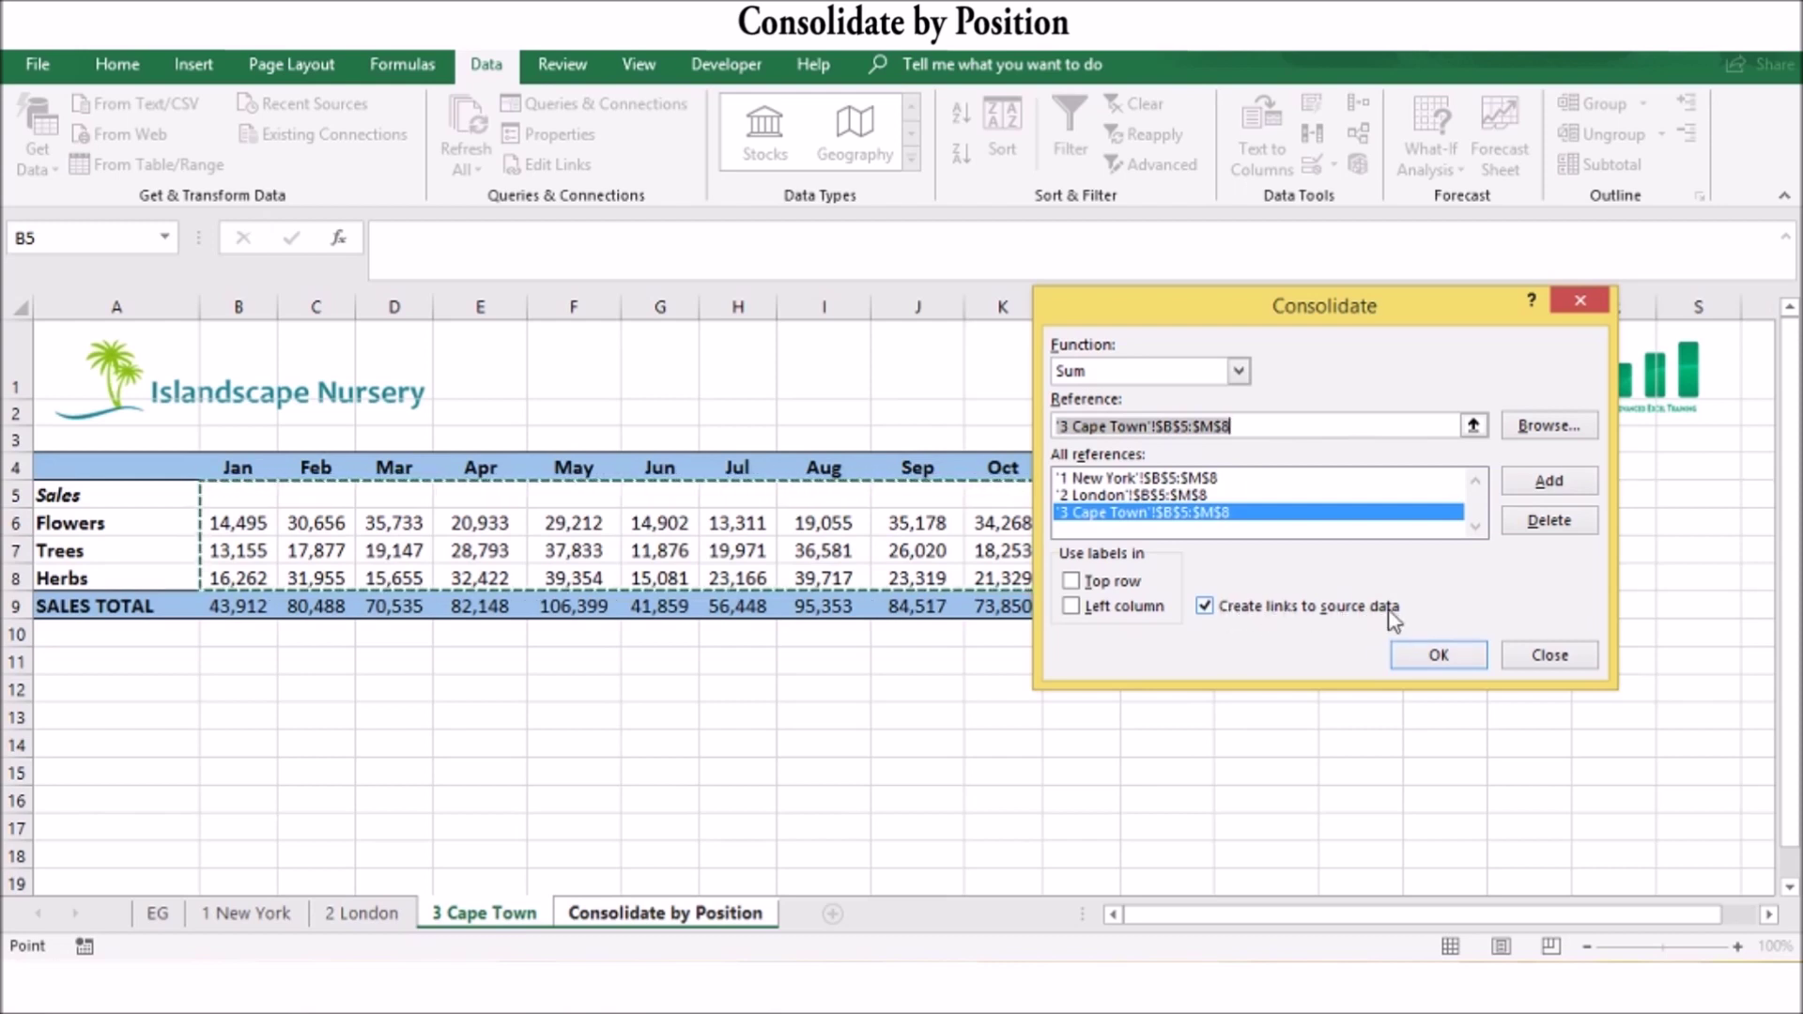
pyautogui.click(1430, 657)
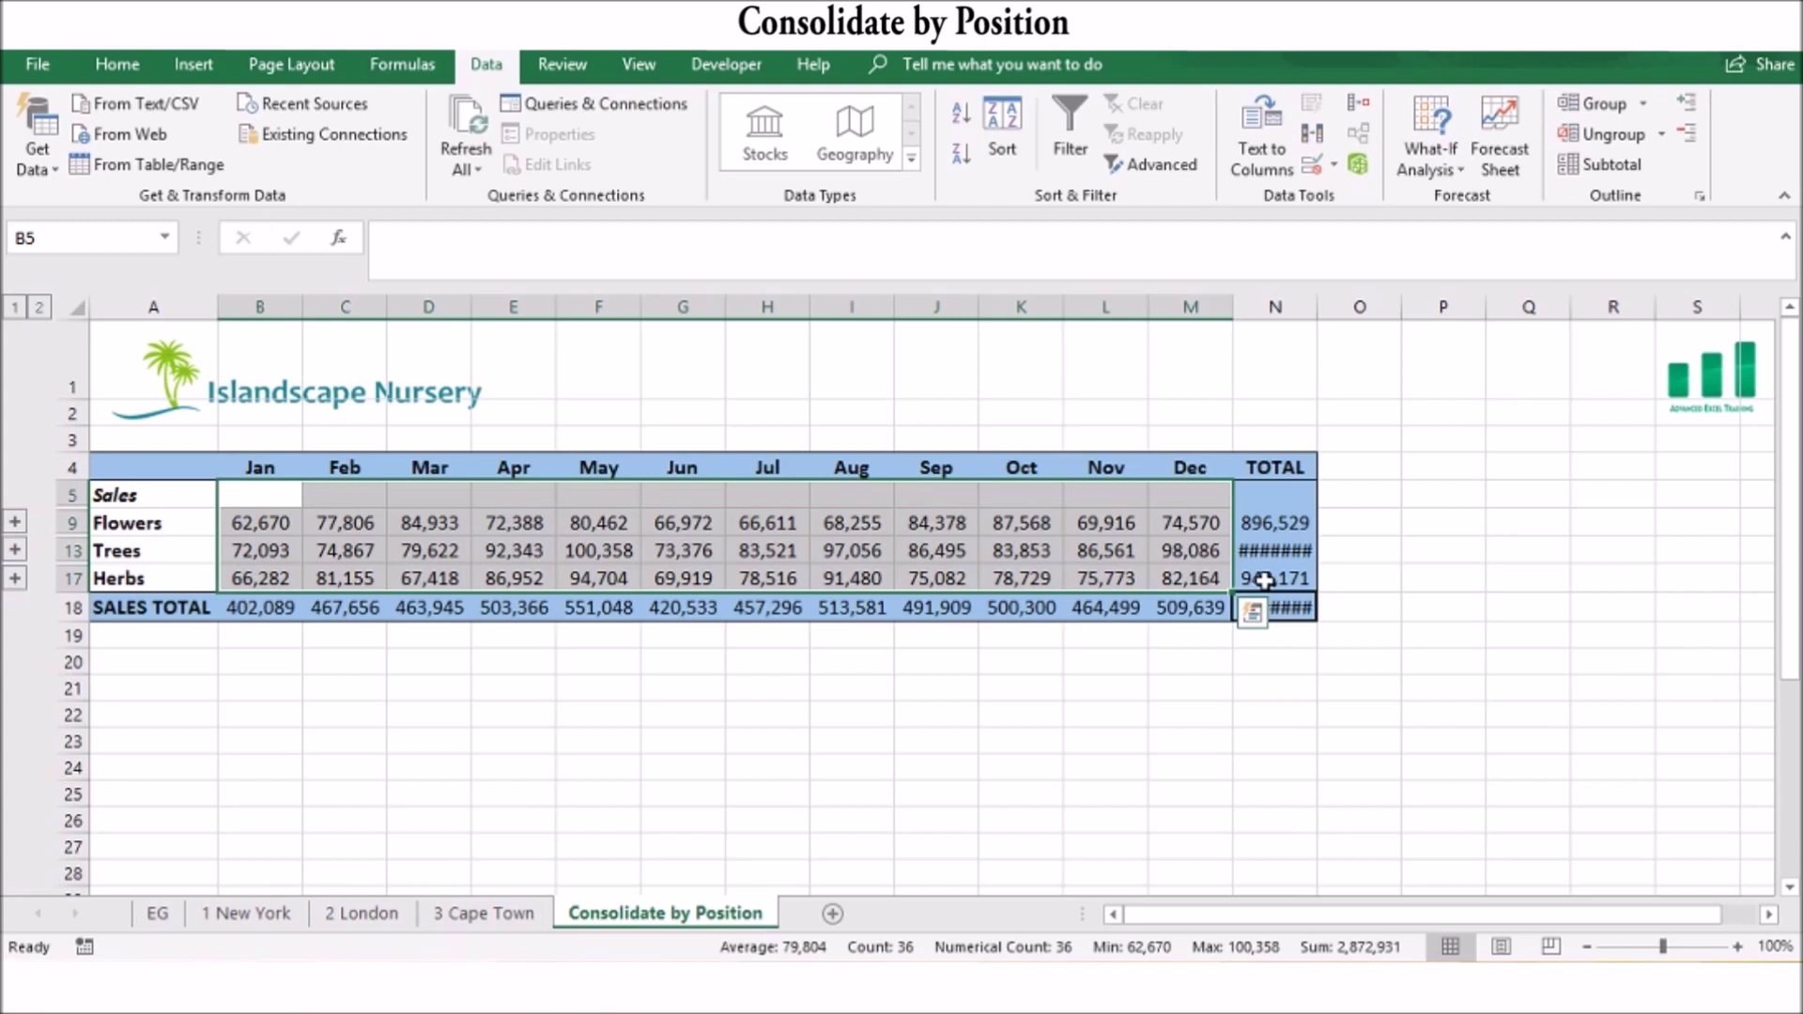
pyautogui.doubleClick(1318, 306)
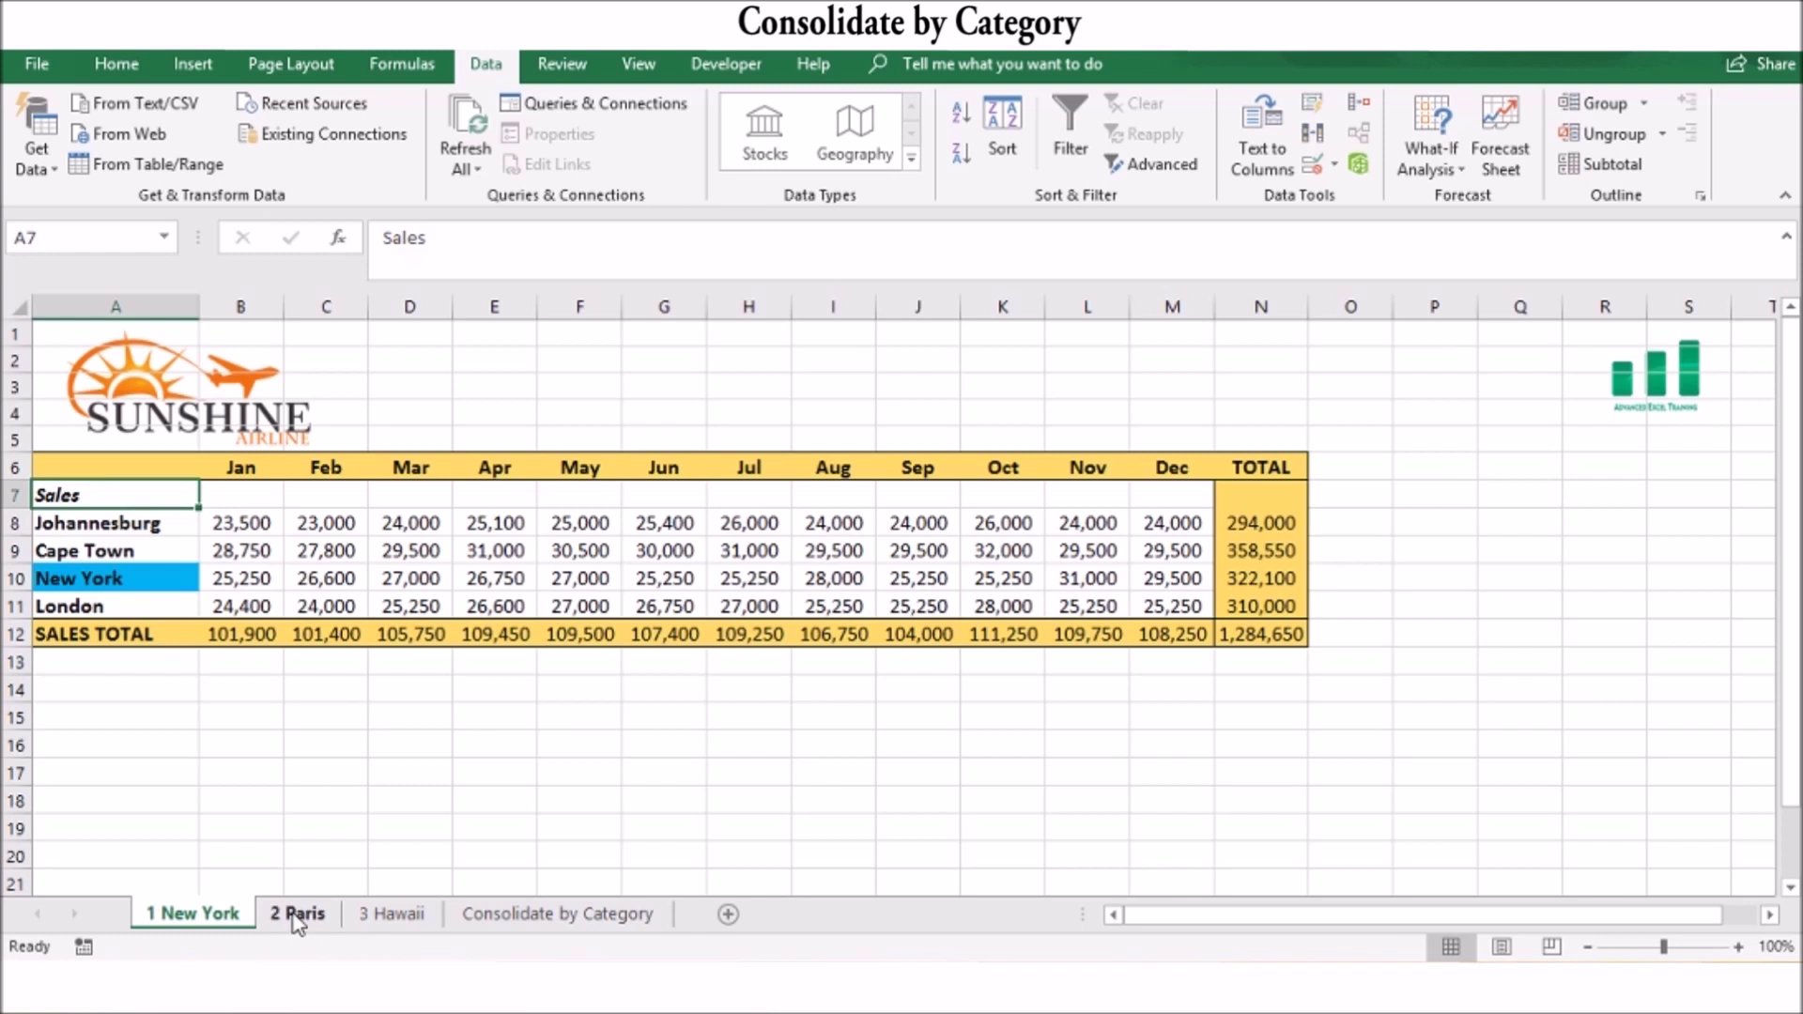
# Compare the Paris, Hawaii and New York sheets' months, then show the blank Consolidate by Category sheet.
pyautogui.click(296, 918)
pyautogui.click(430, 912)
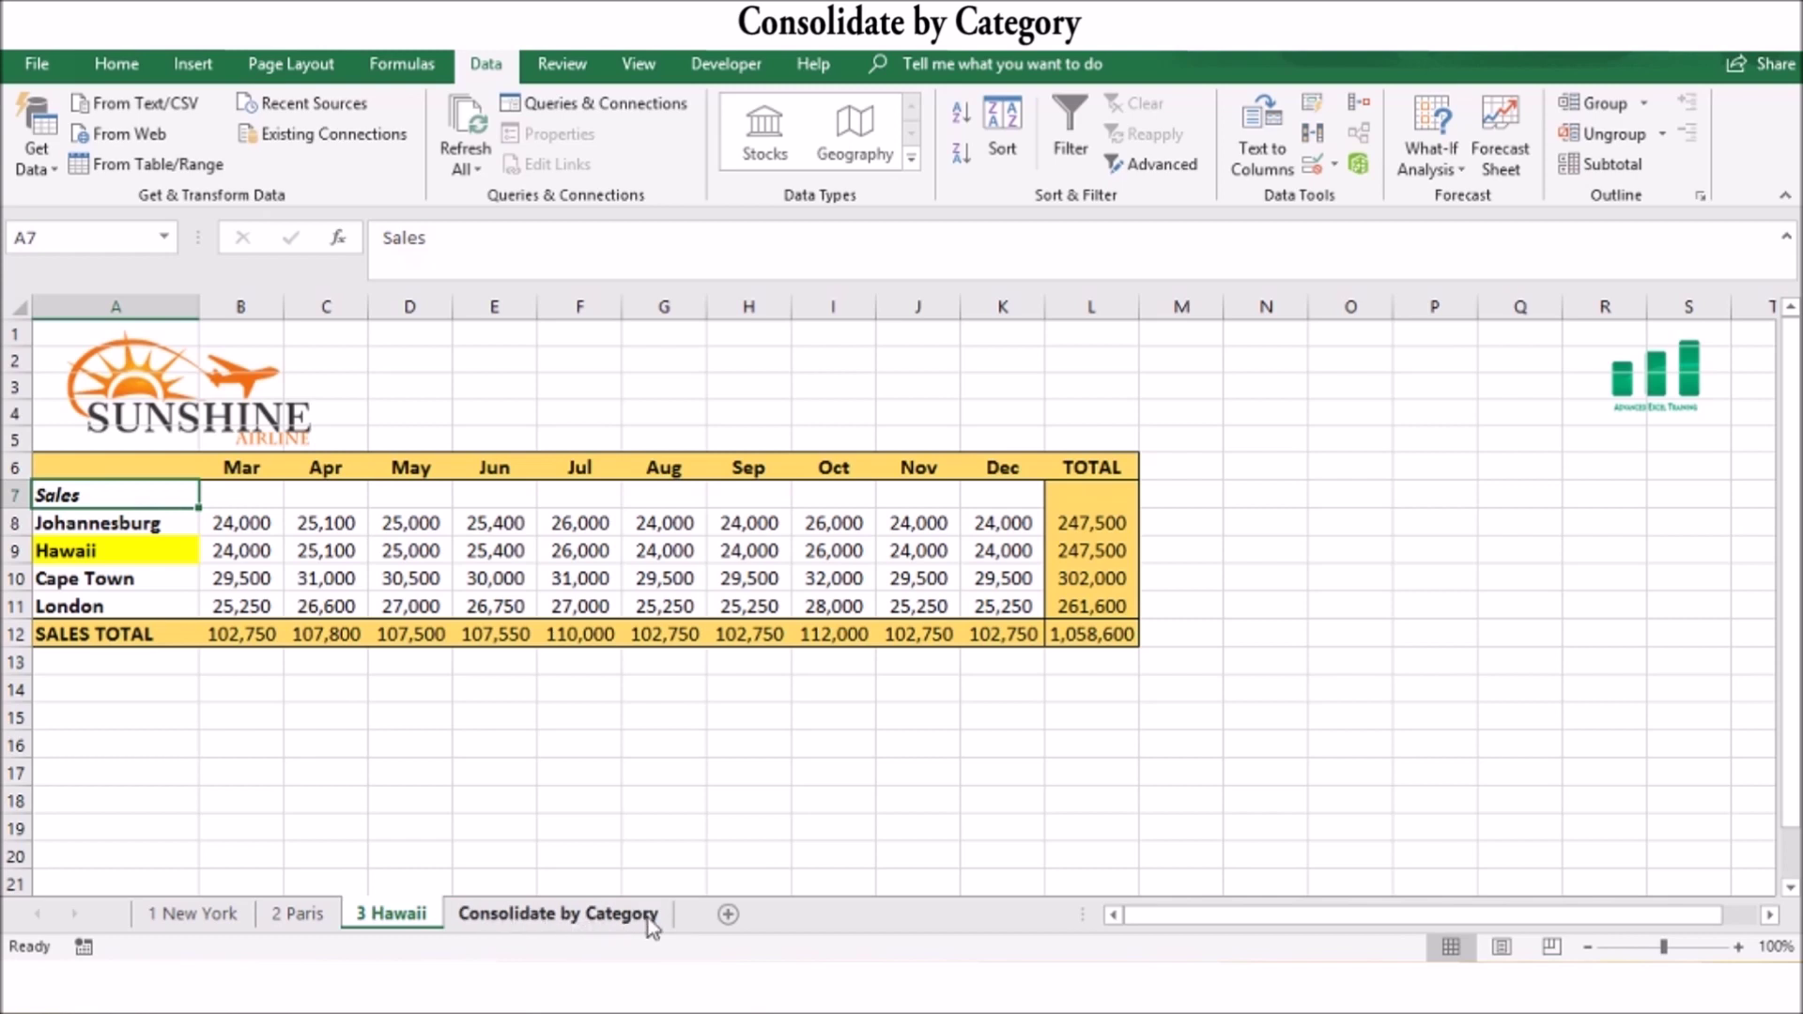
pyautogui.click(206, 917)
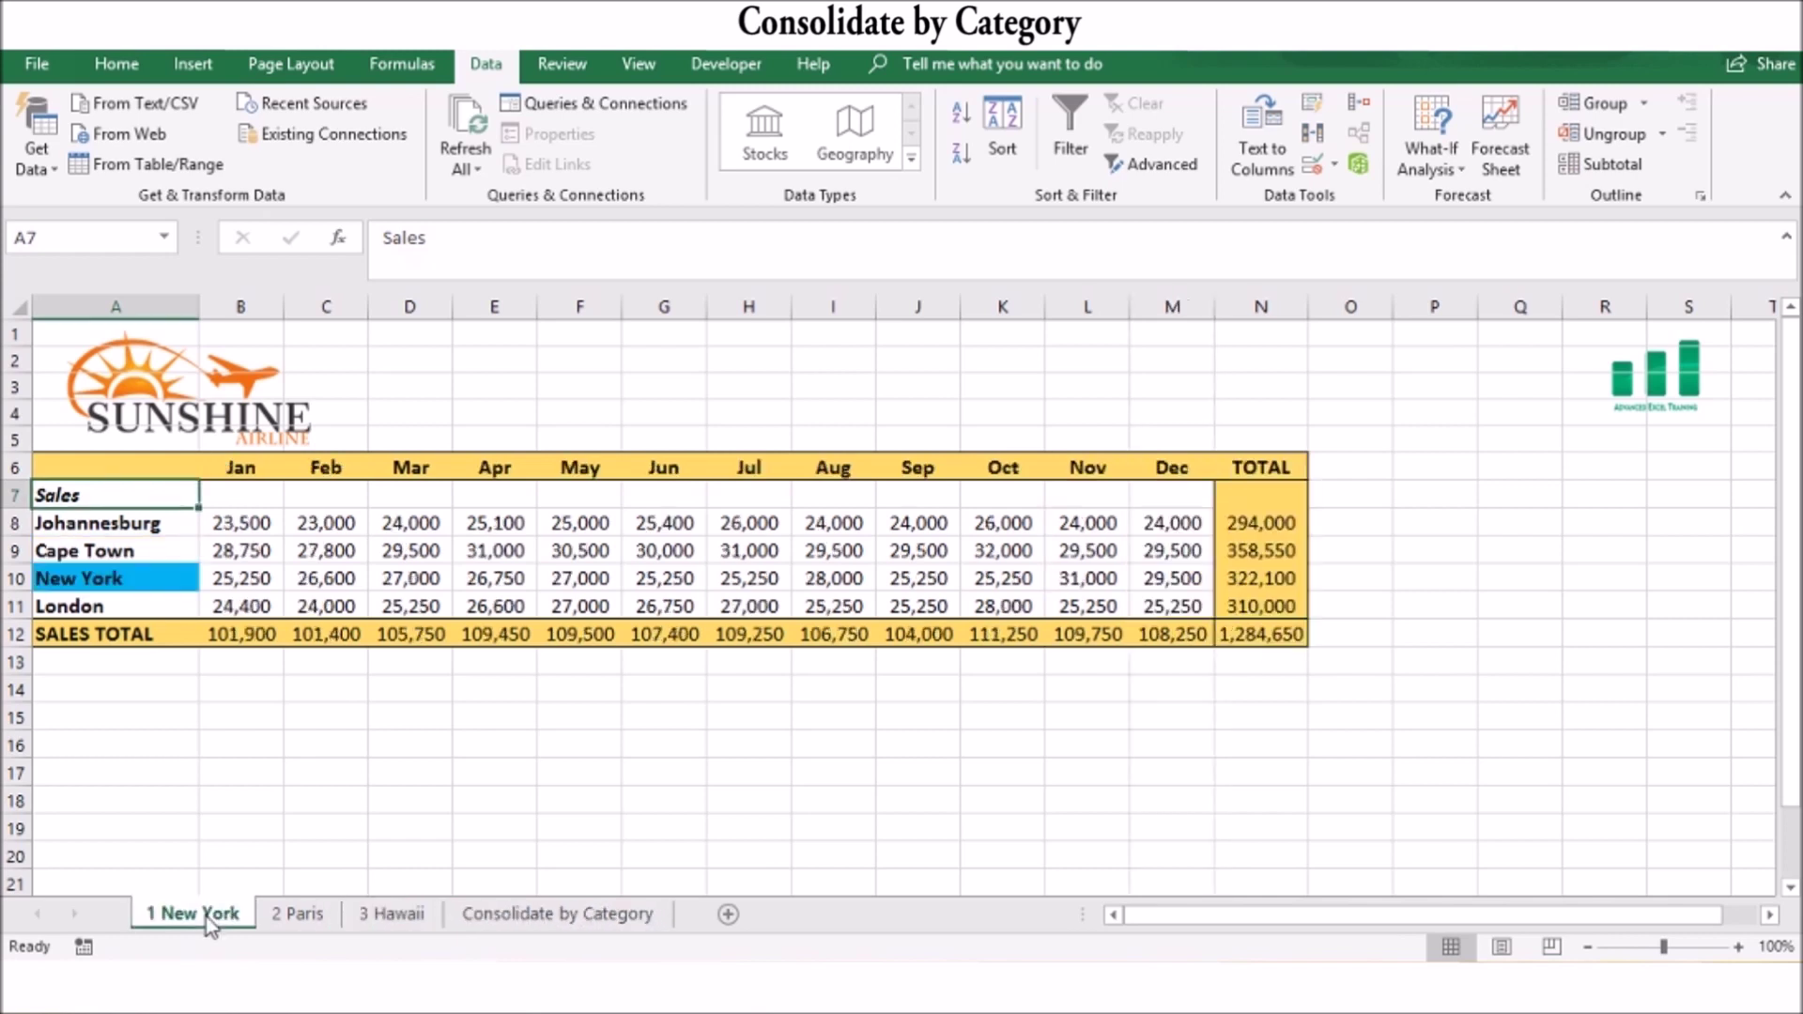
pyautogui.click(391, 914)
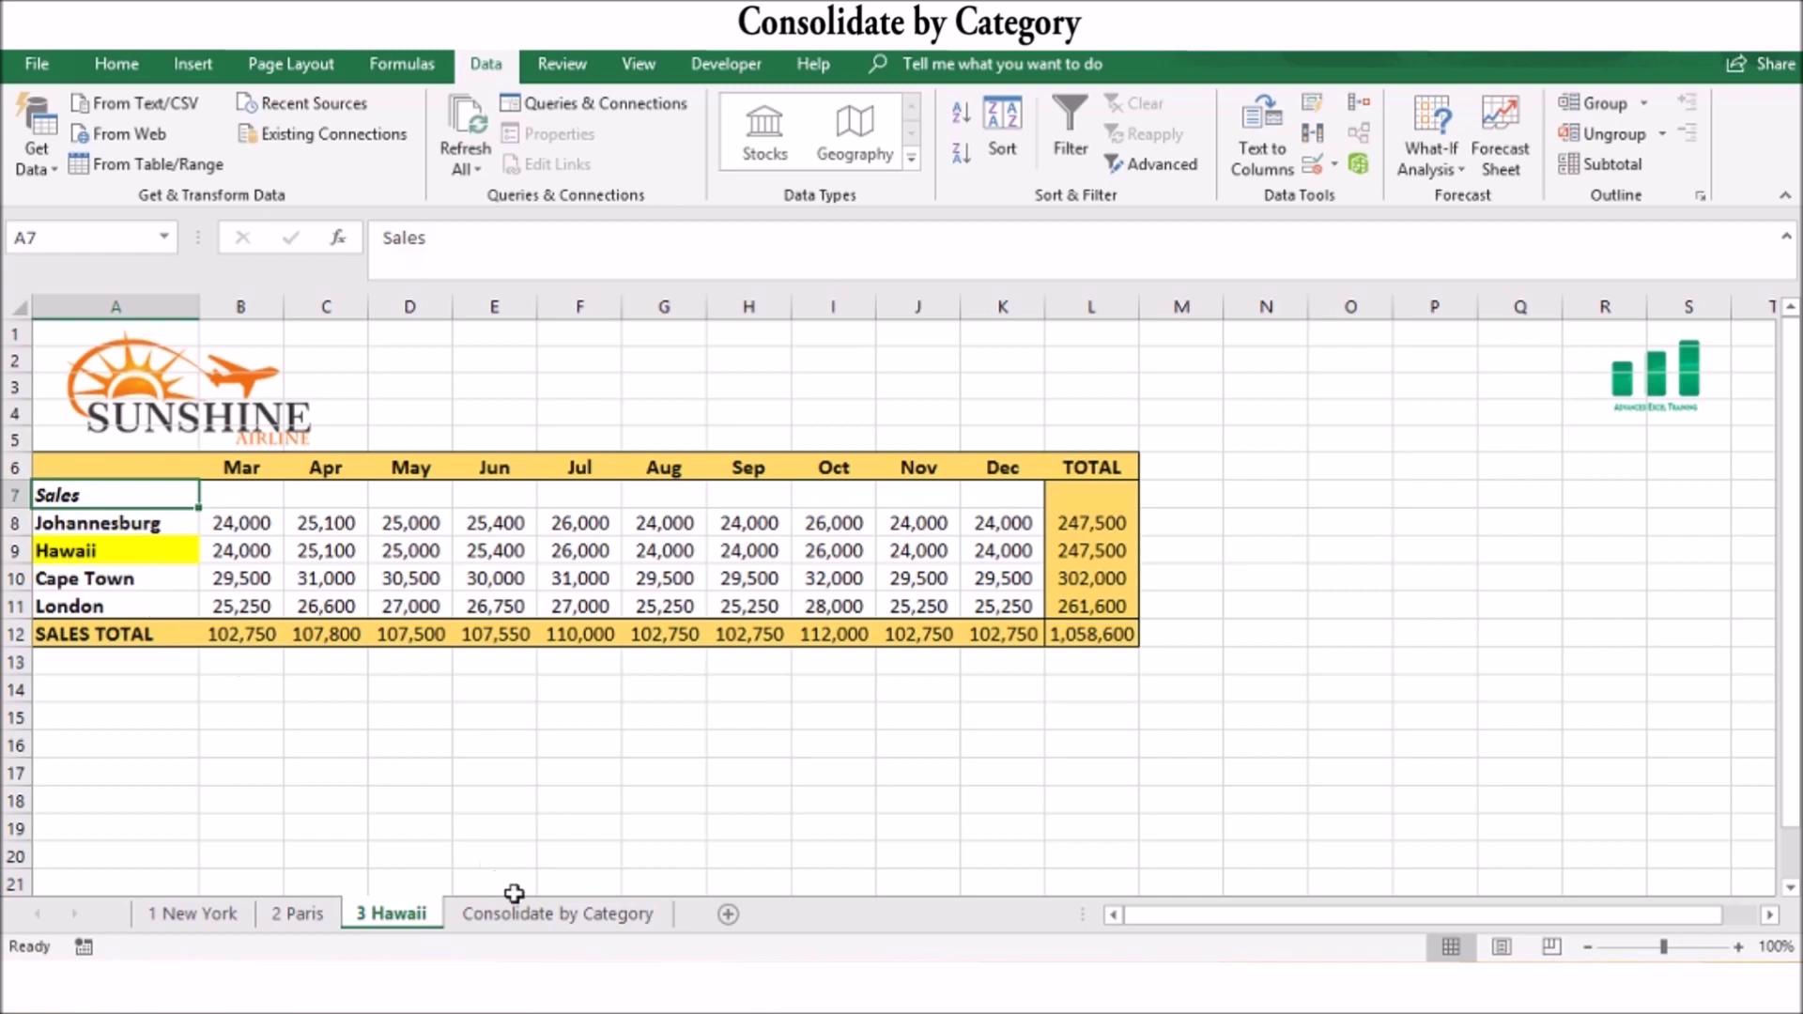
pyautogui.click(542, 914)
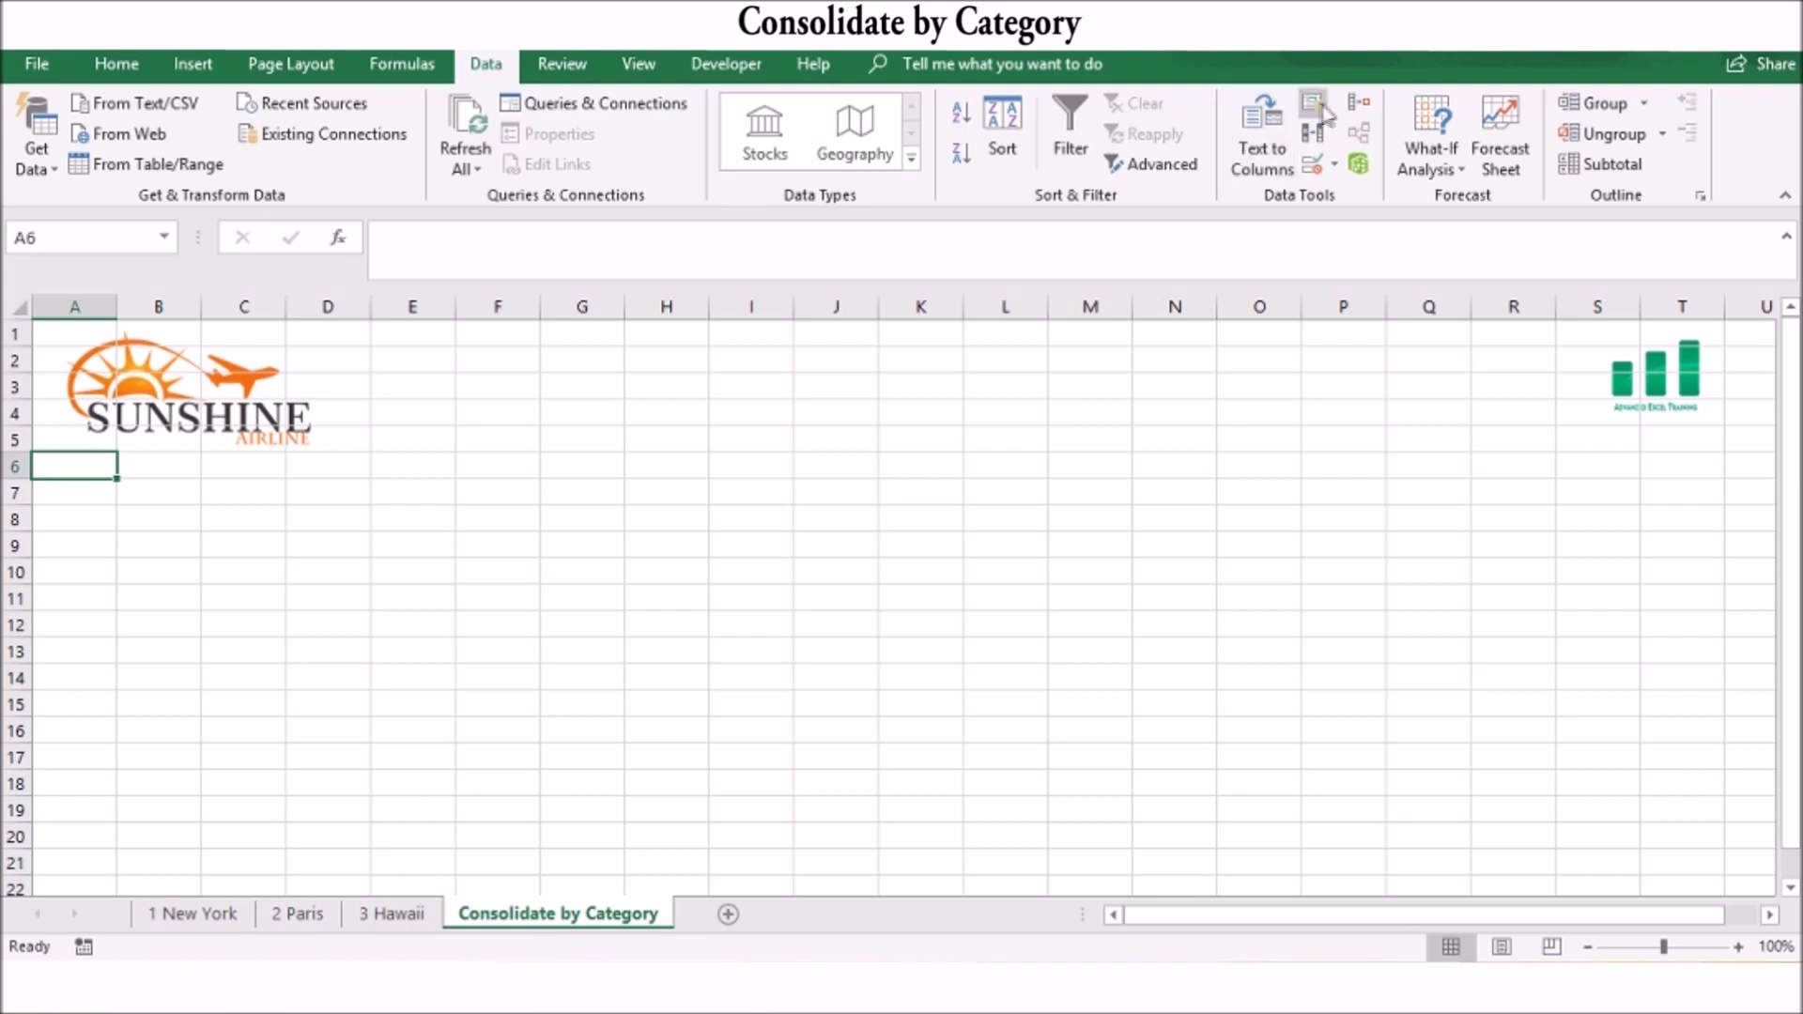
# Open Data > Consolidate on the category sheet with Sum kept as the function.
pyautogui.click(1359, 111)
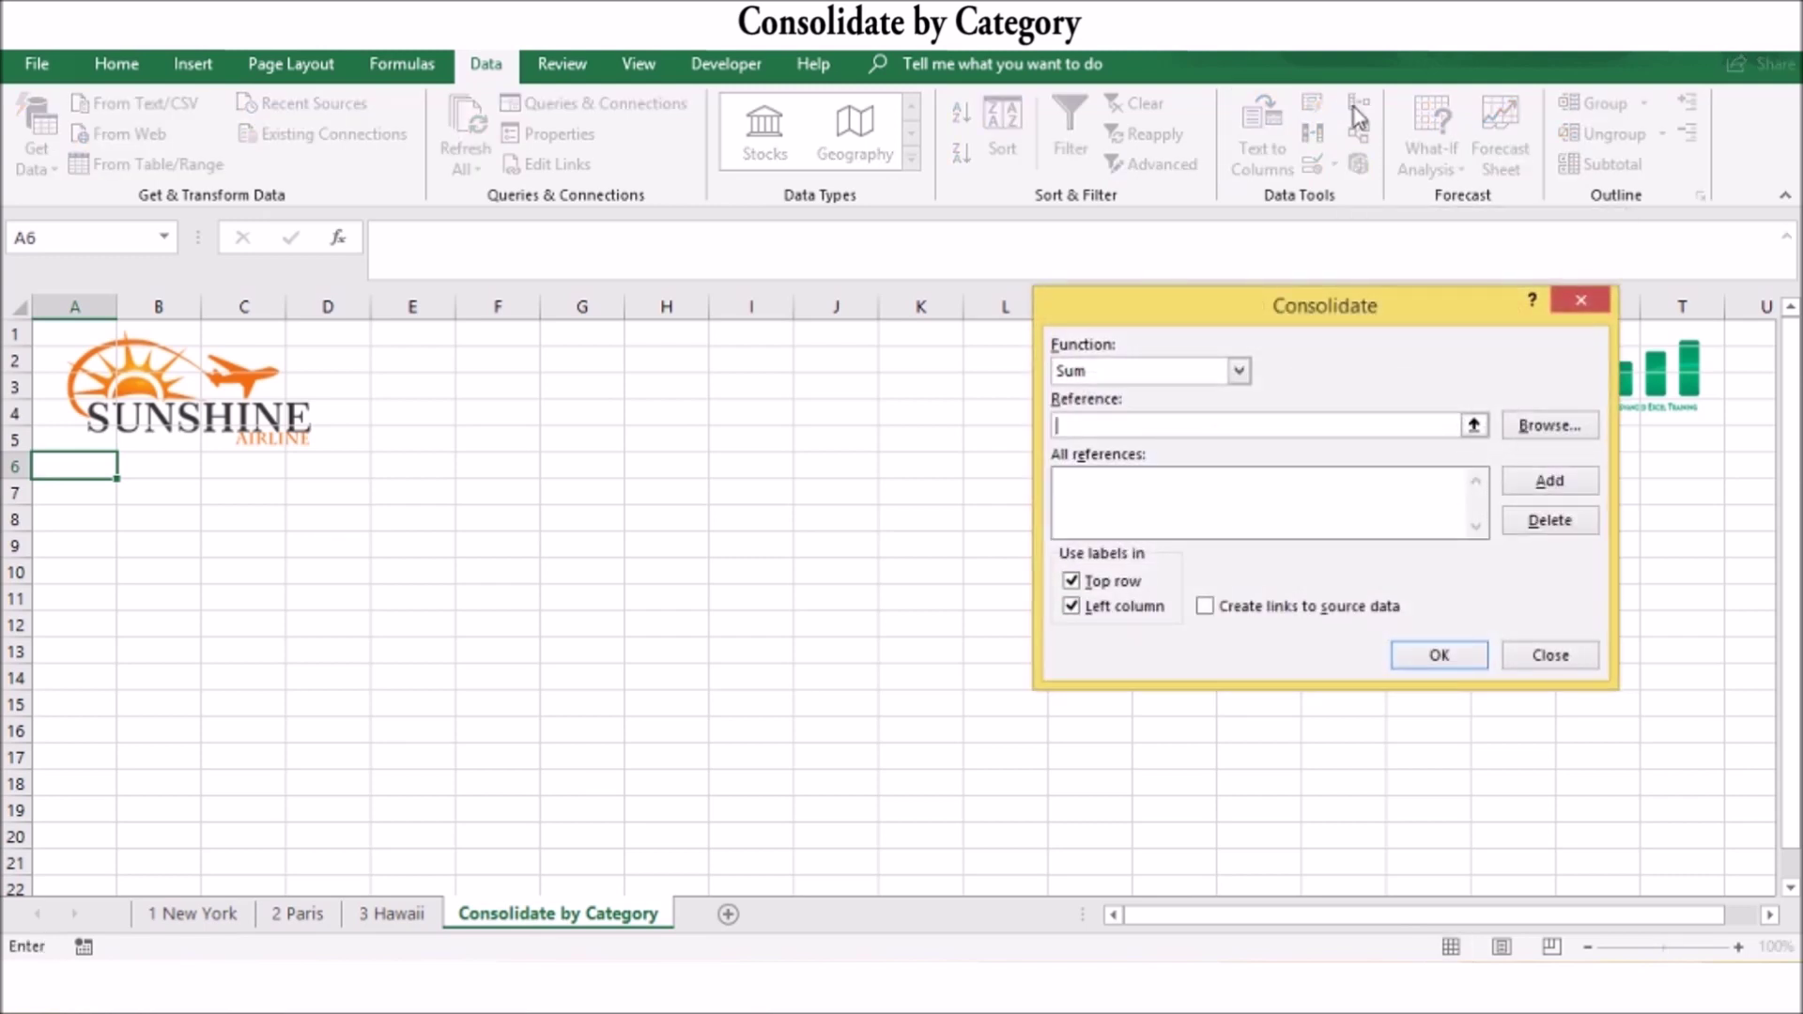
pyautogui.click(1239, 371)
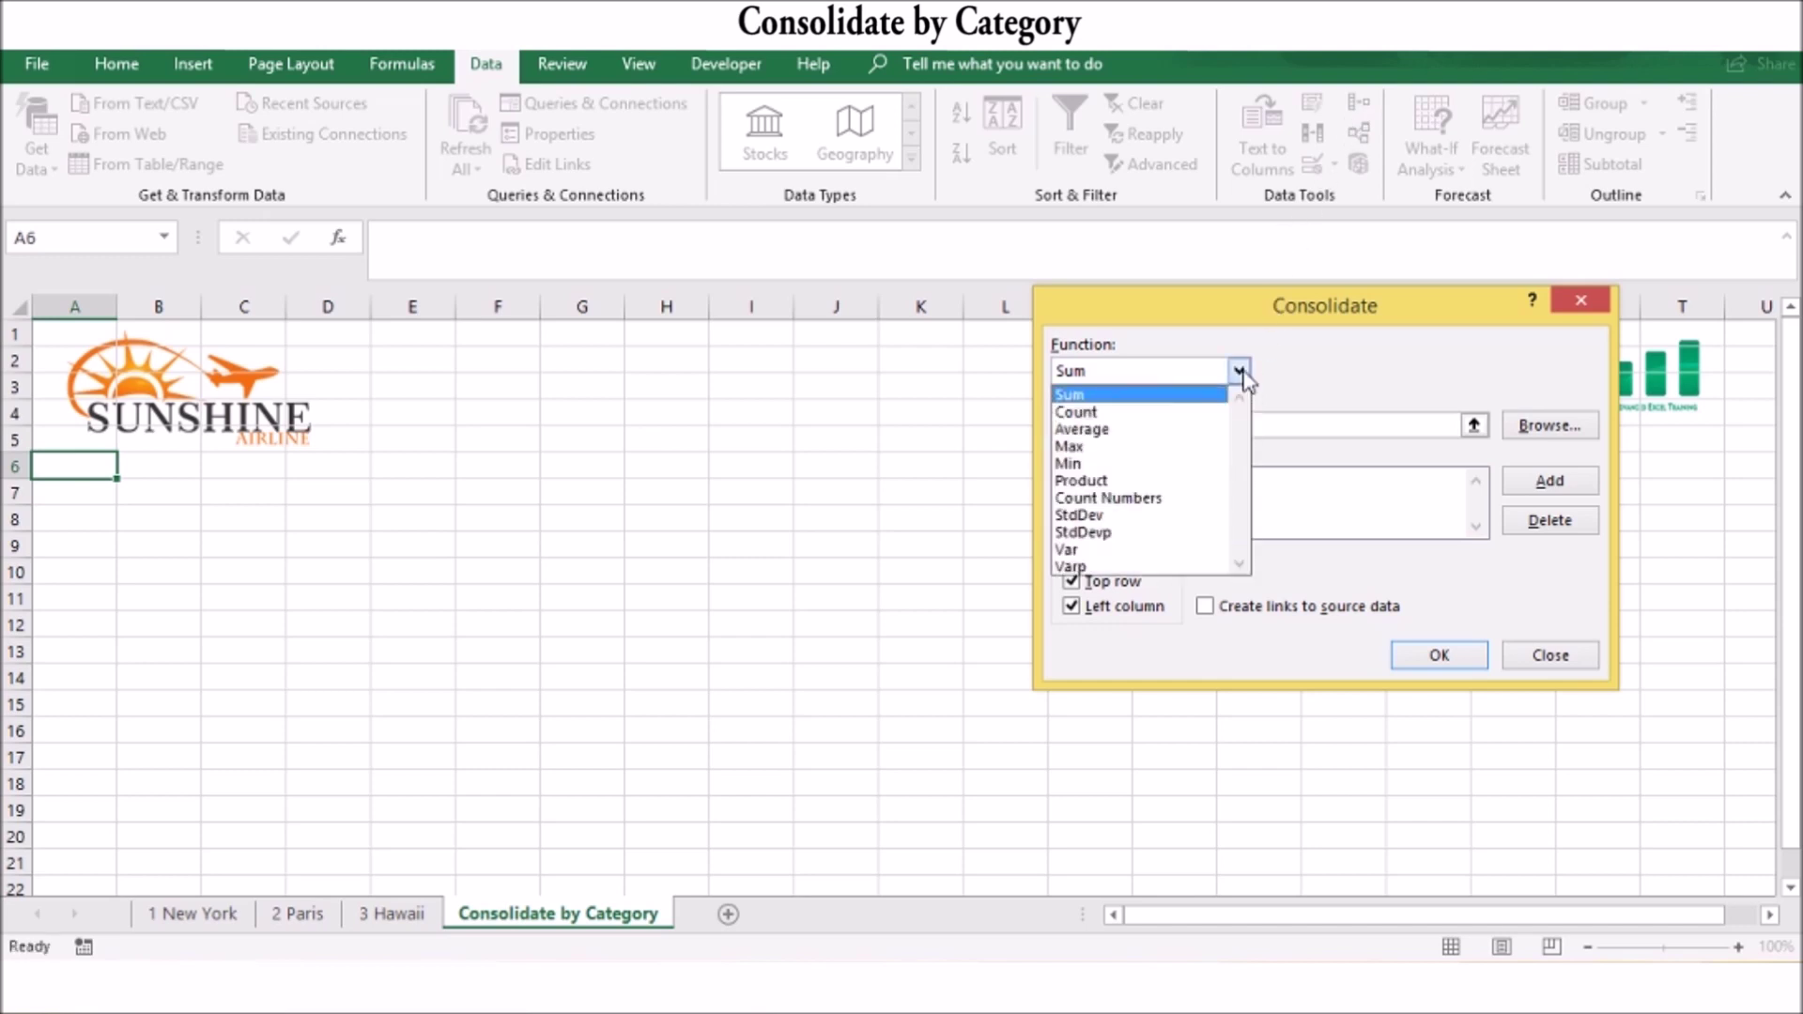
pyautogui.click(1240, 372)
pyautogui.click(1133, 427)
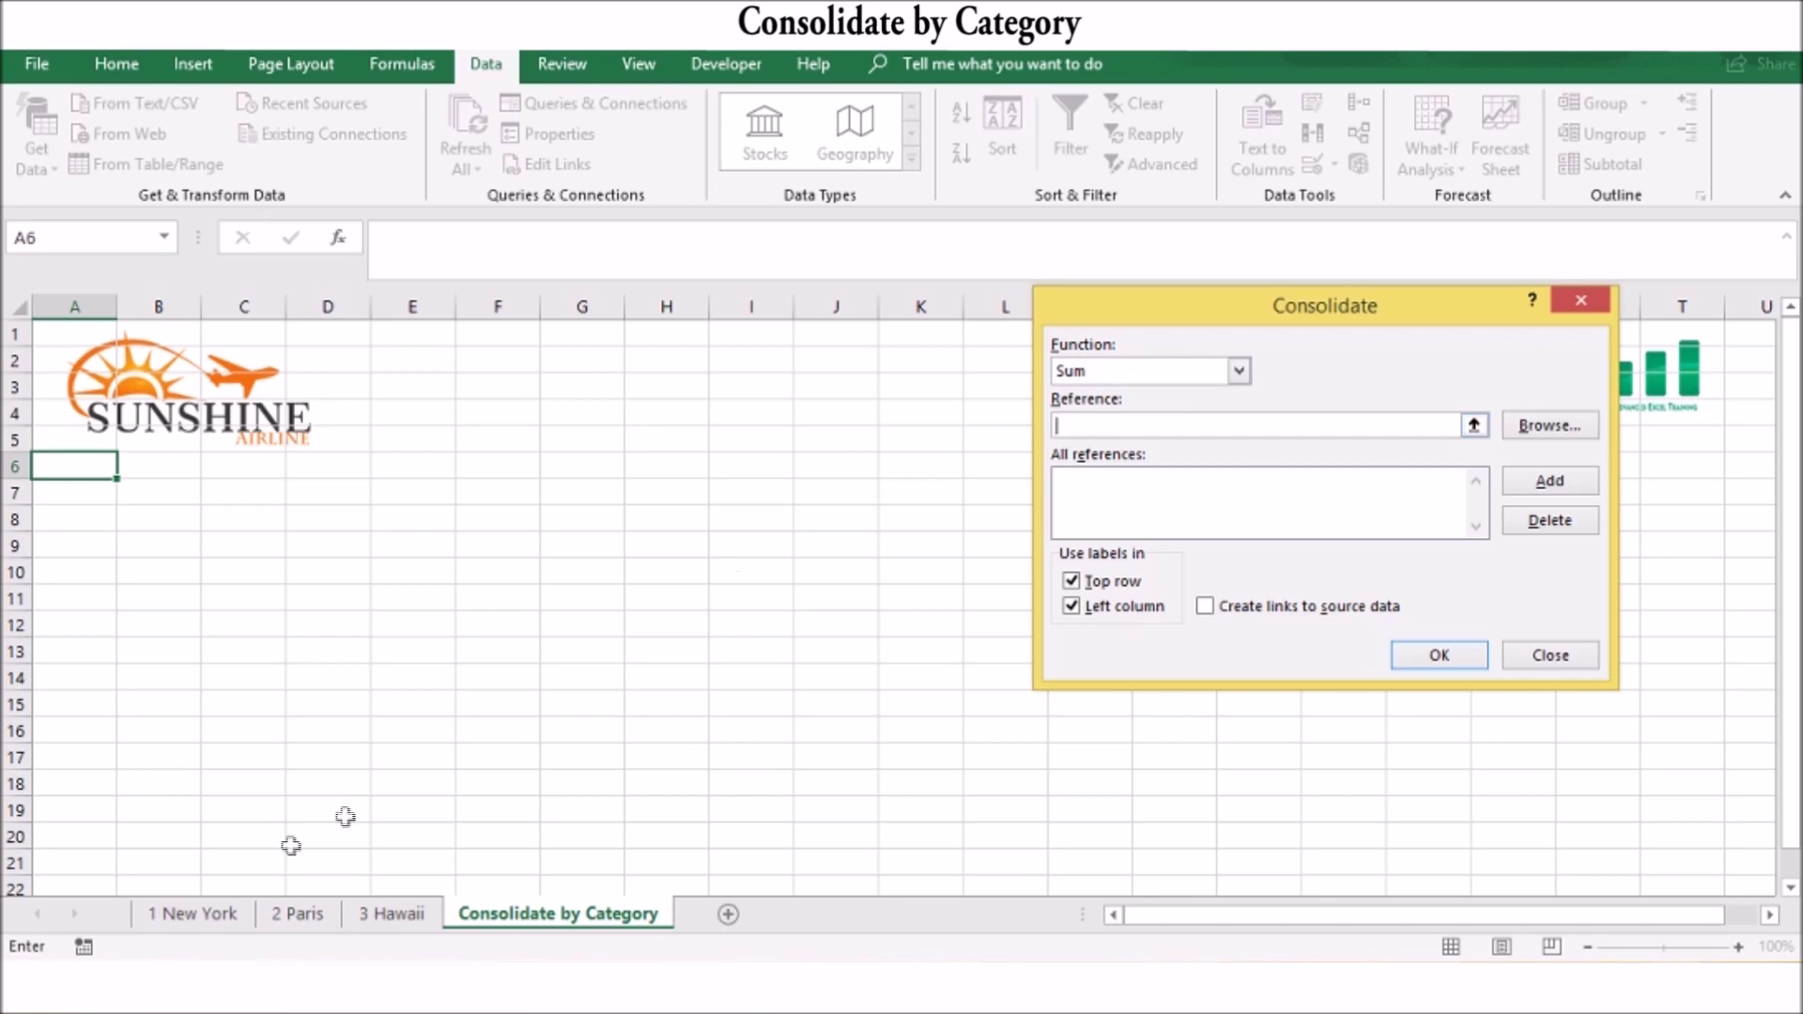
# Consolidate A6:N12 from New York, Paris and Hawaii by category, with links to source data.
pyautogui.click(191, 916)
pyautogui.moveTo(56, 467); pyautogui.dragTo(1250, 629)
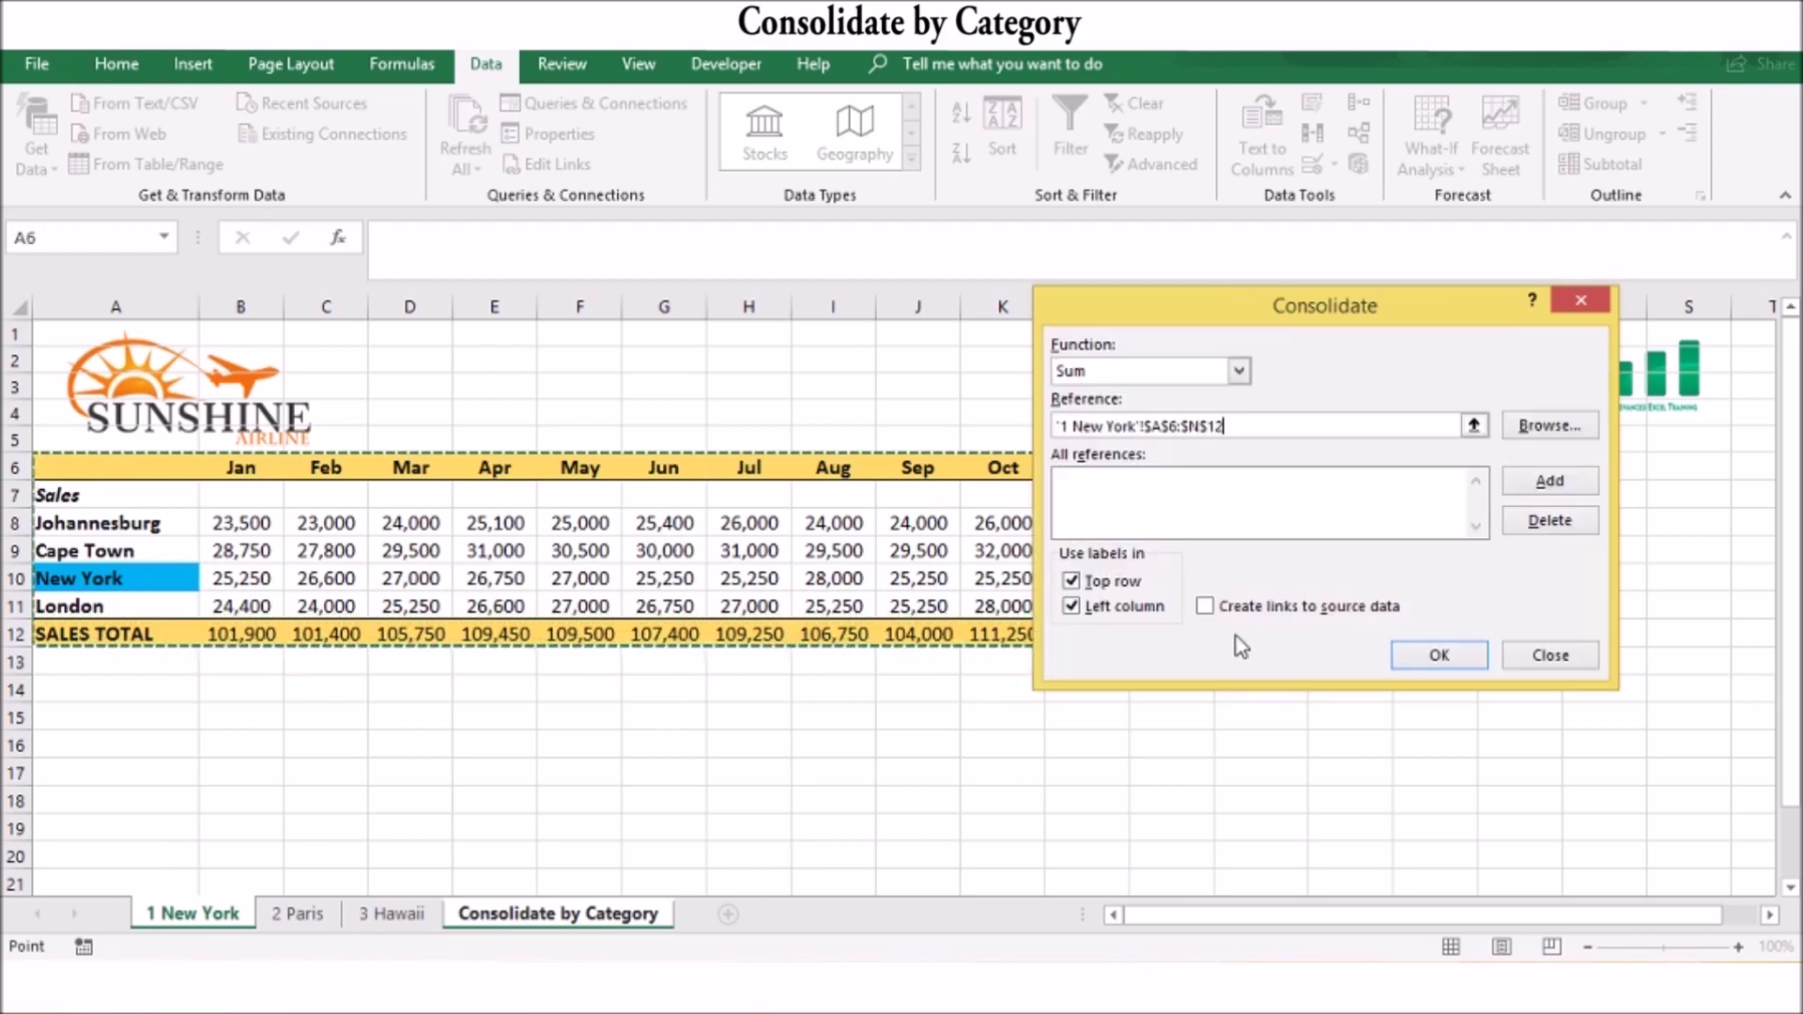
pyautogui.click(1524, 482)
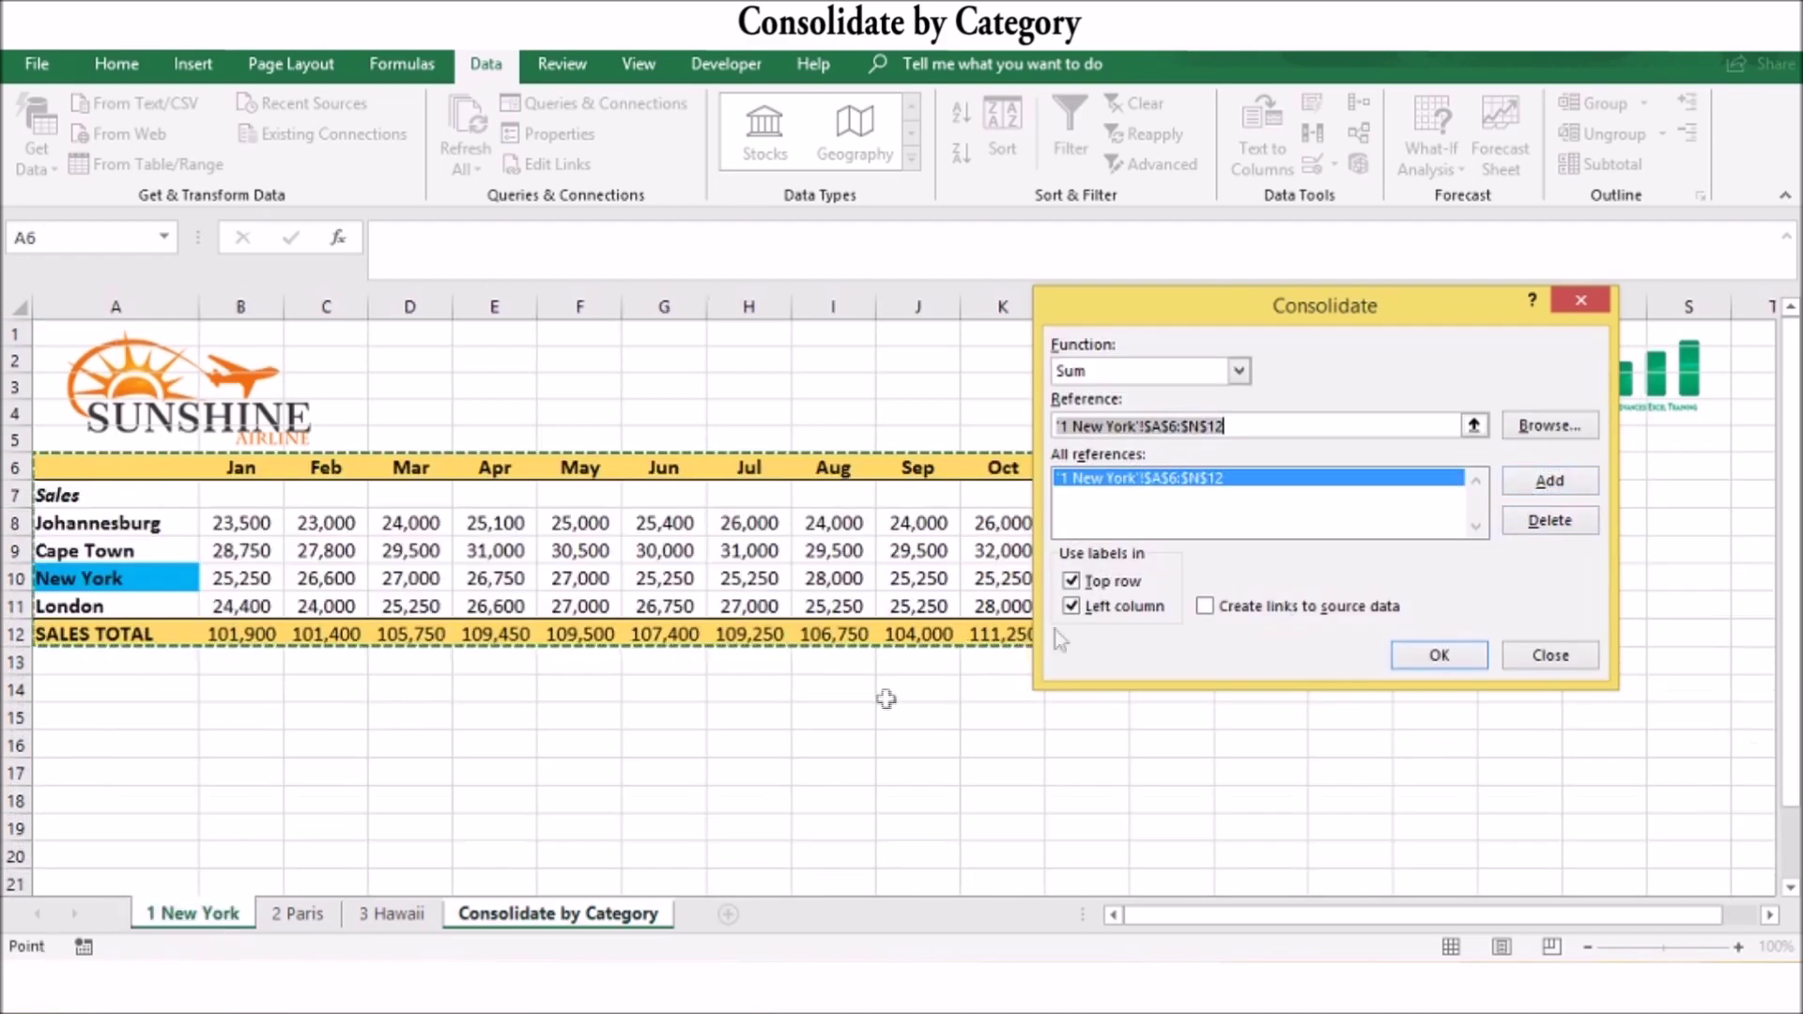
pyautogui.click(297, 914)
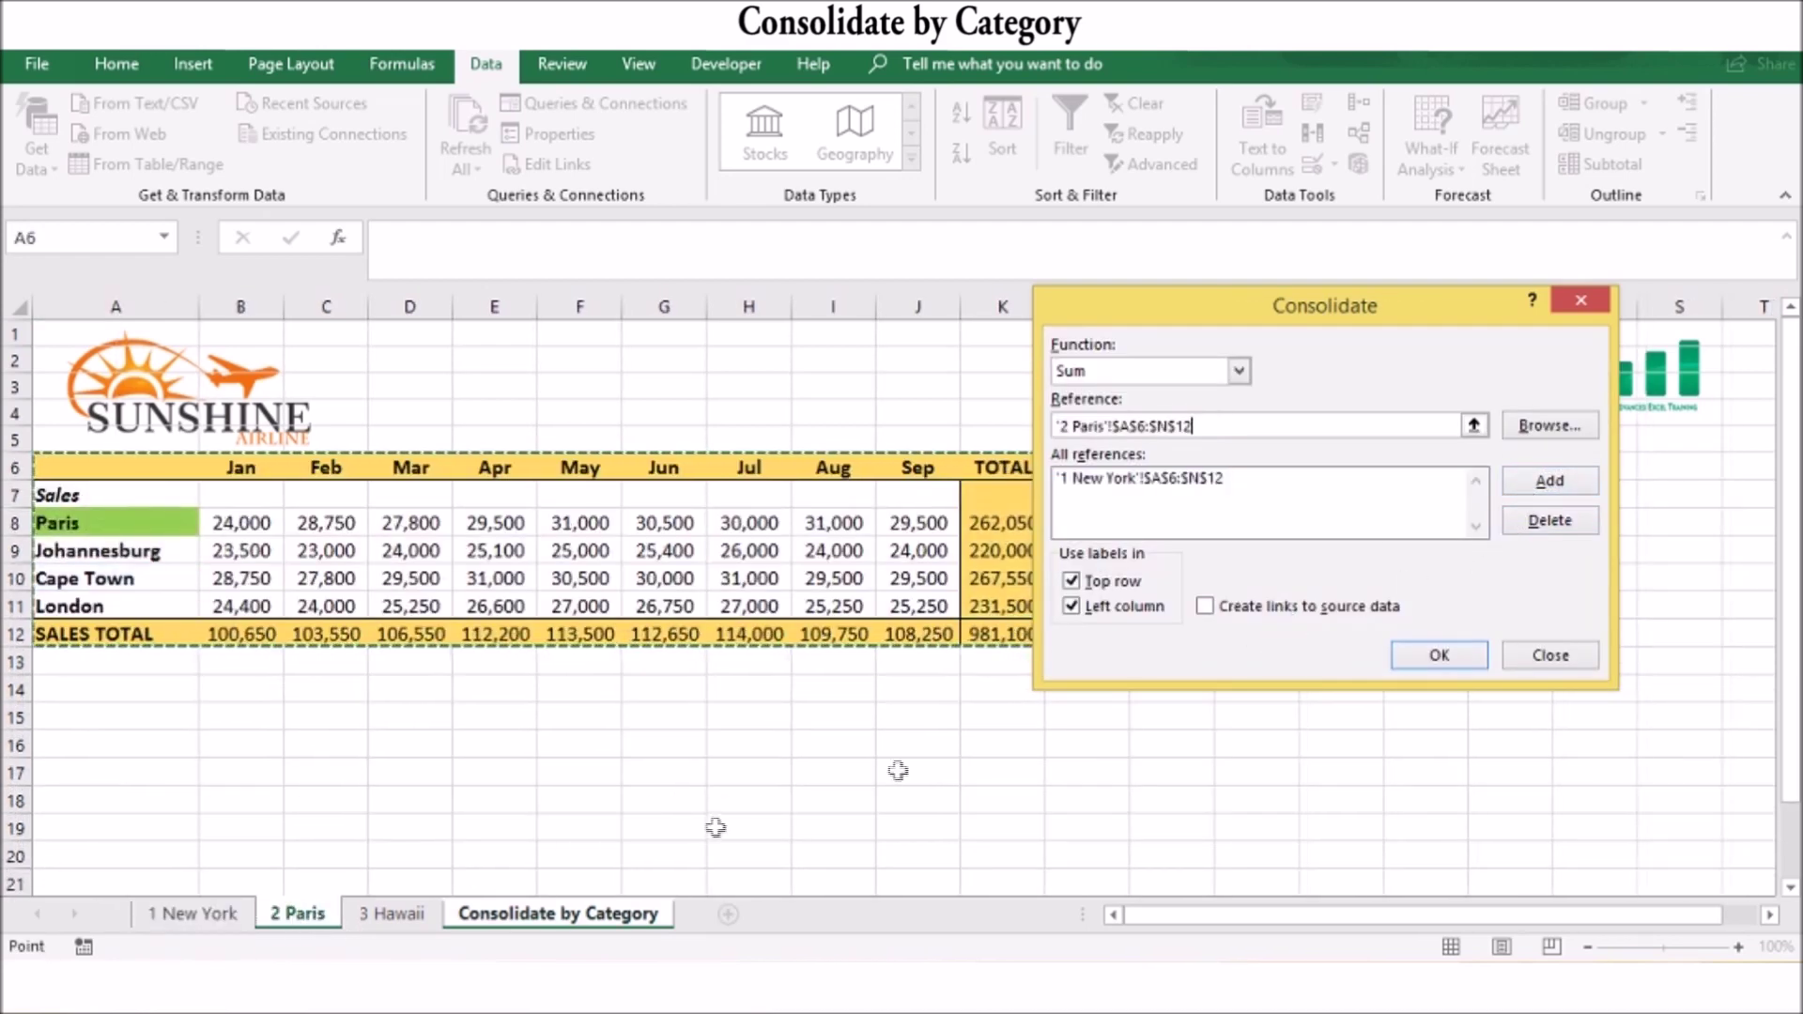
pyautogui.click(1530, 486)
pyautogui.click(415, 914)
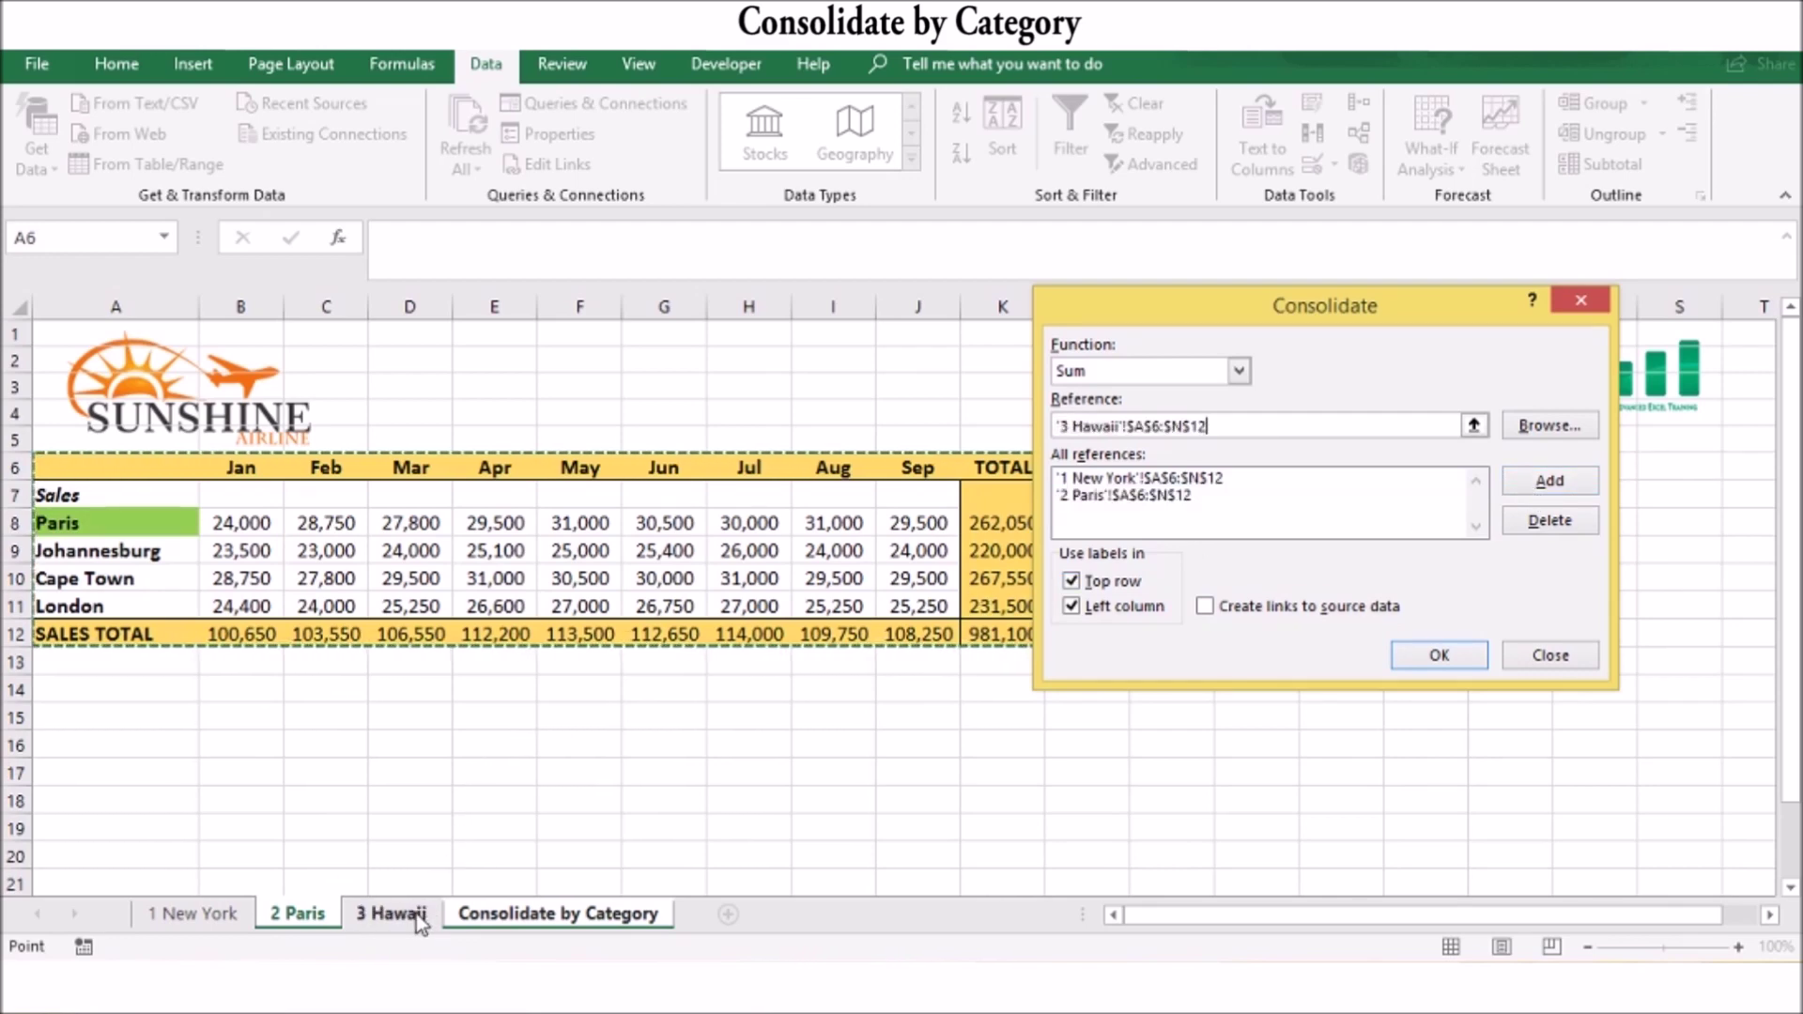
pyautogui.click(1528, 485)
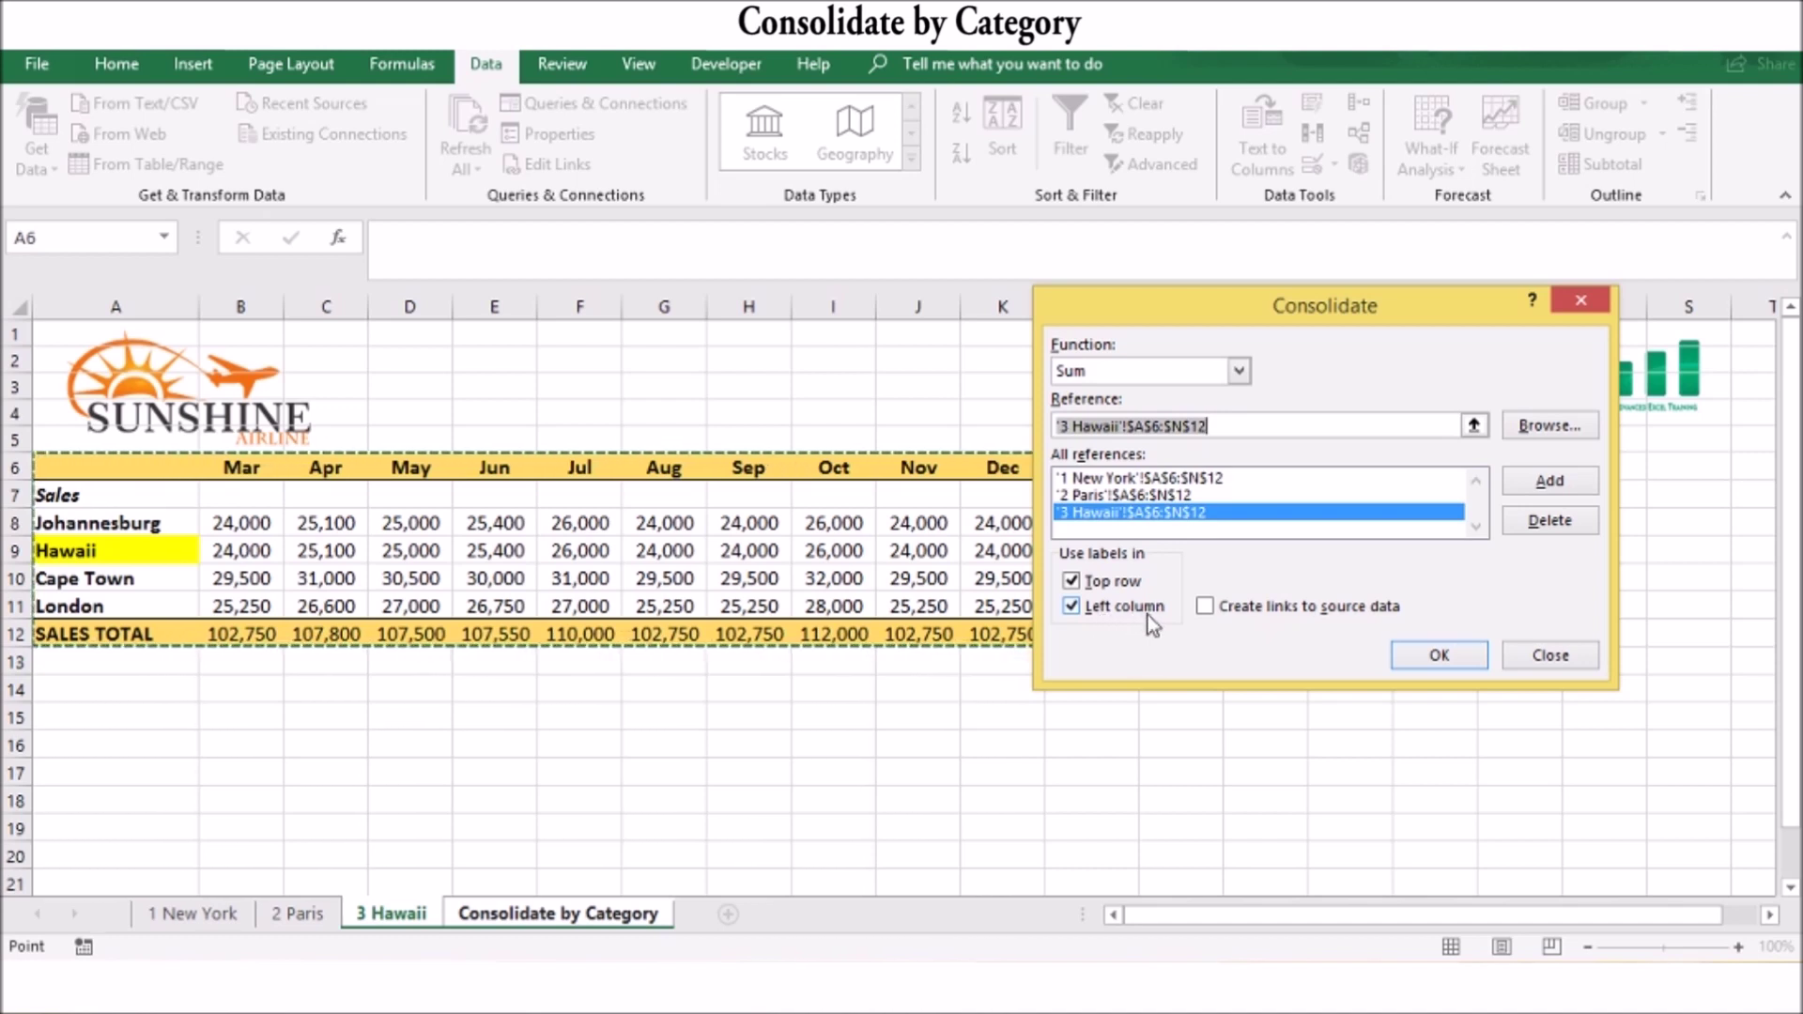
pyautogui.click(1206, 607)
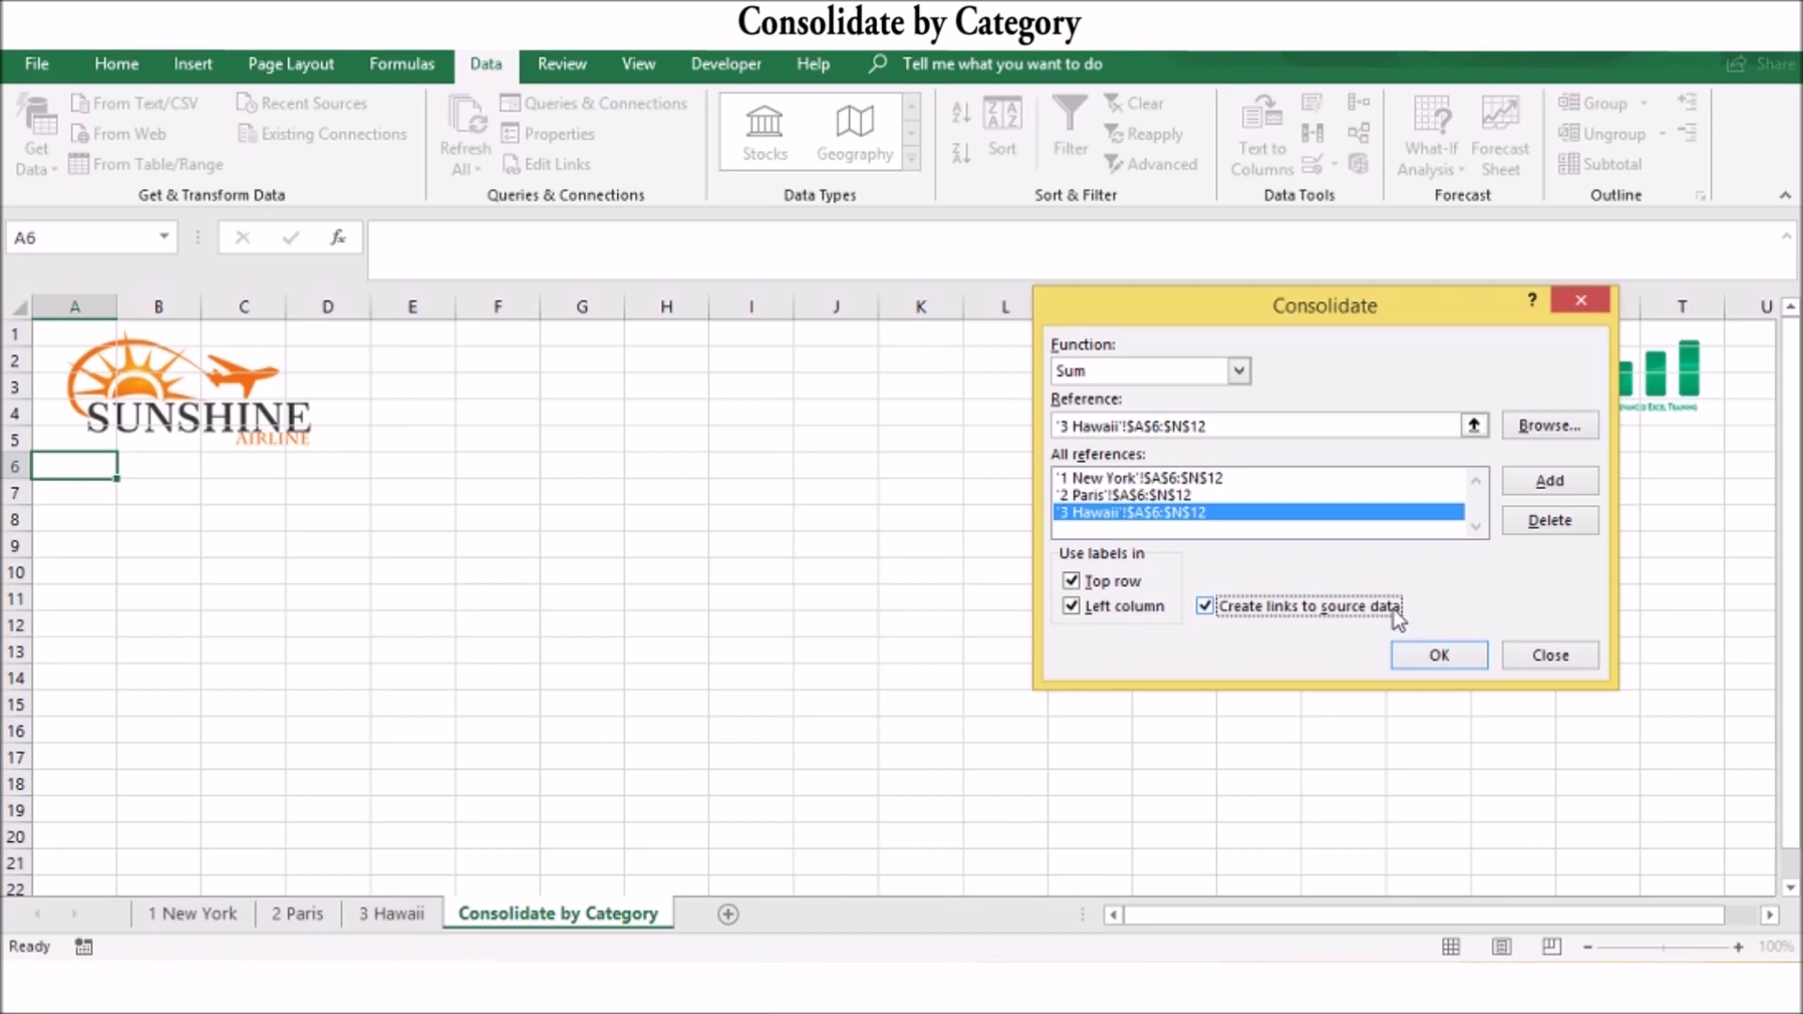
pyautogui.click(1419, 658)
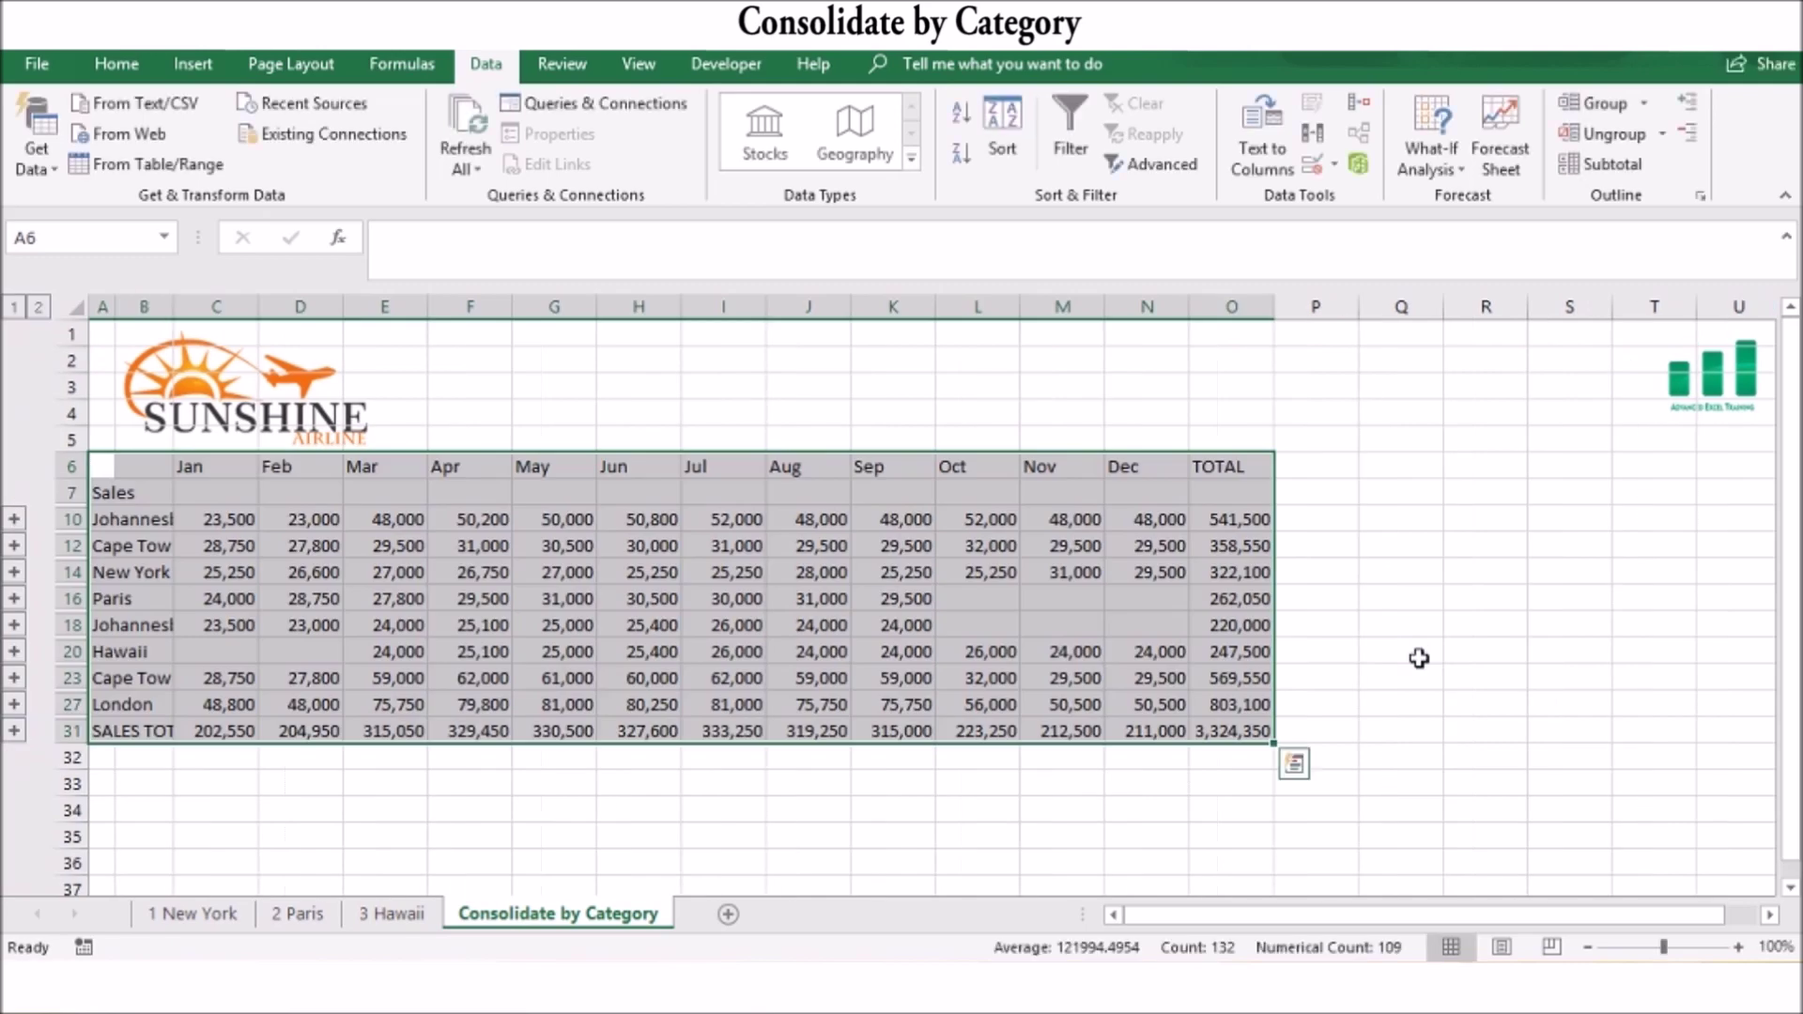